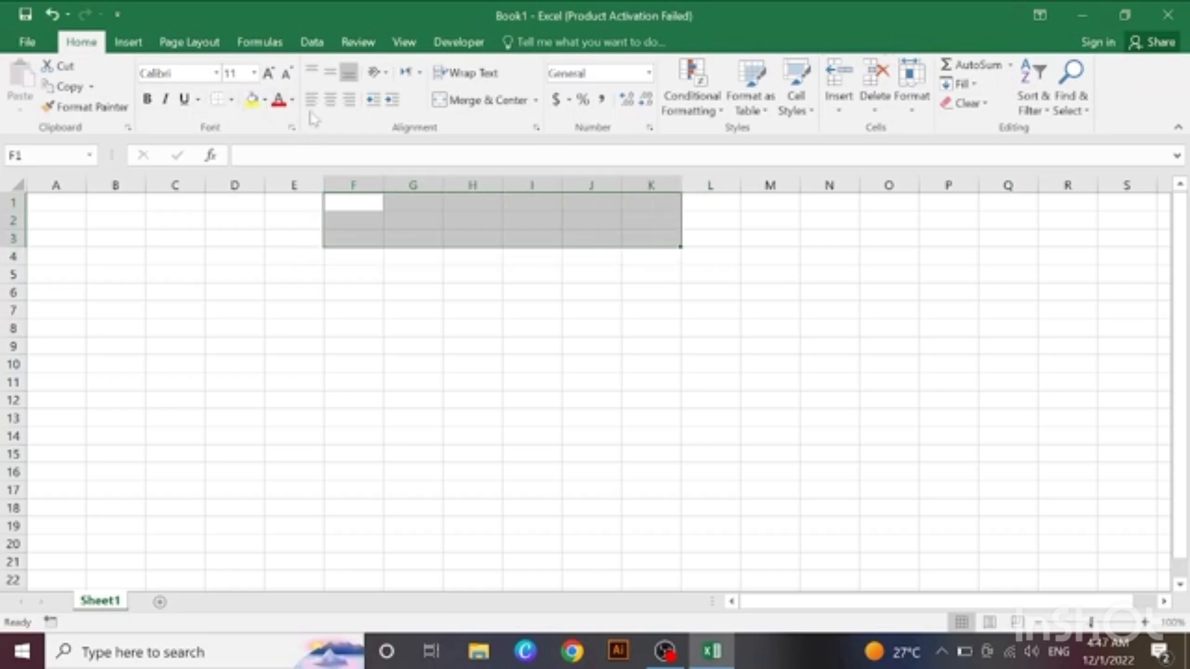
Step: Merge and center the range F1:K3 and apply all borders to it
{"action": "left_click", "coordinate": [494, 98]}
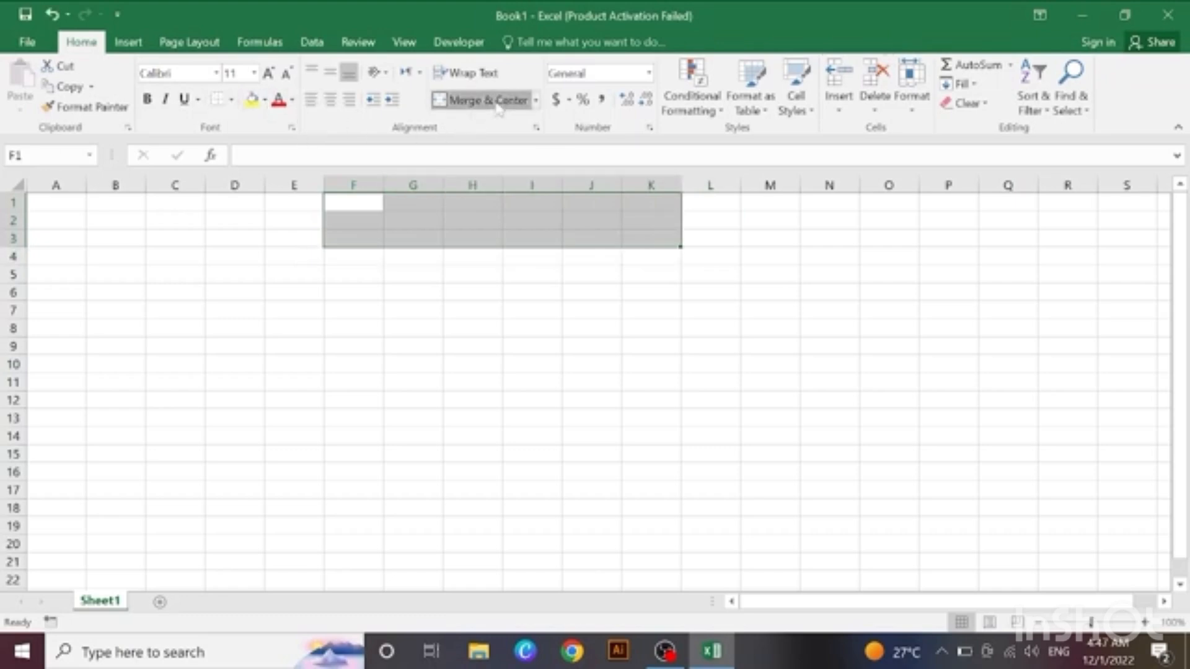
{"action": "left_click", "coordinate": [231, 100]}
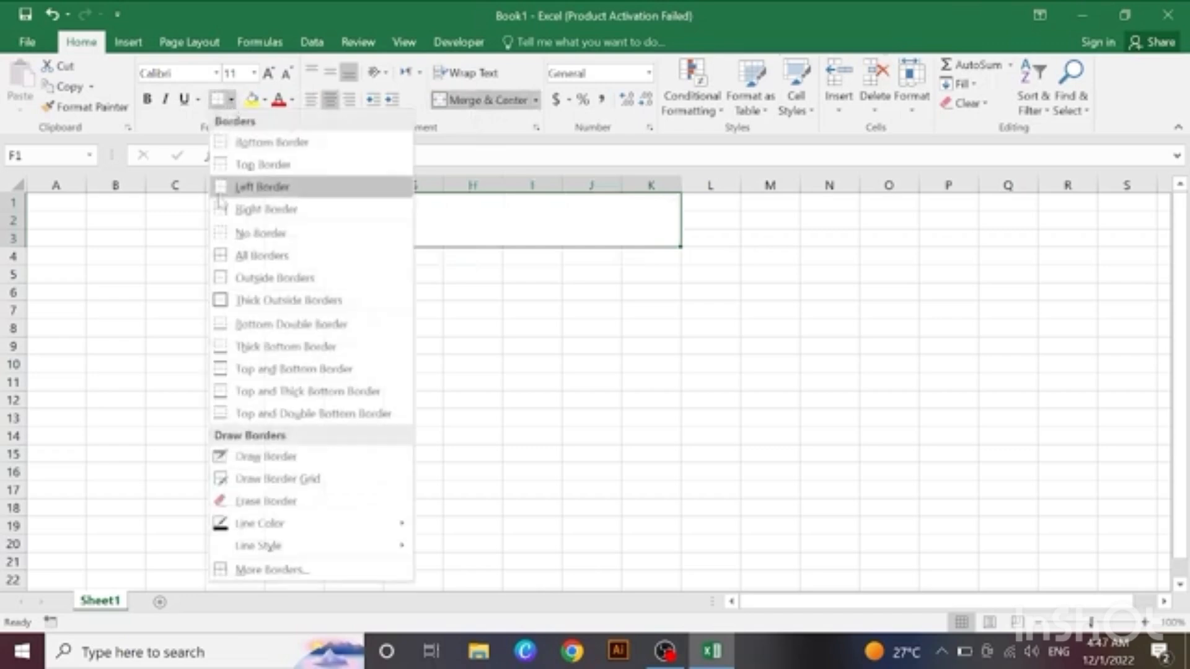
{"action": "left_click", "coordinate": [299, 256]}
{"action": "left_click", "coordinate": [472, 270]}
Step: Enter the title DATA ENTRY in the merged cell F1:K3
{"action": "left_click", "coordinate": [469, 223]}
{"action": "double_click", "coordinate": [497, 221]}
{"action": "type", "text": "da"}
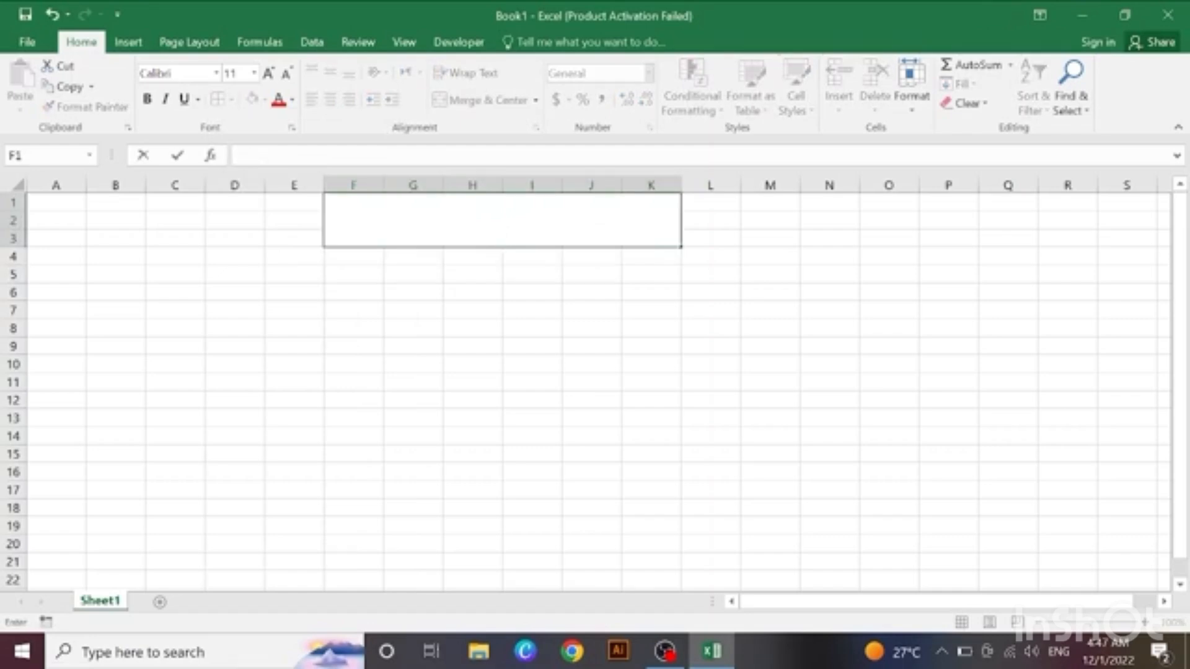
{"action": "type", "text": "DATA EN"}
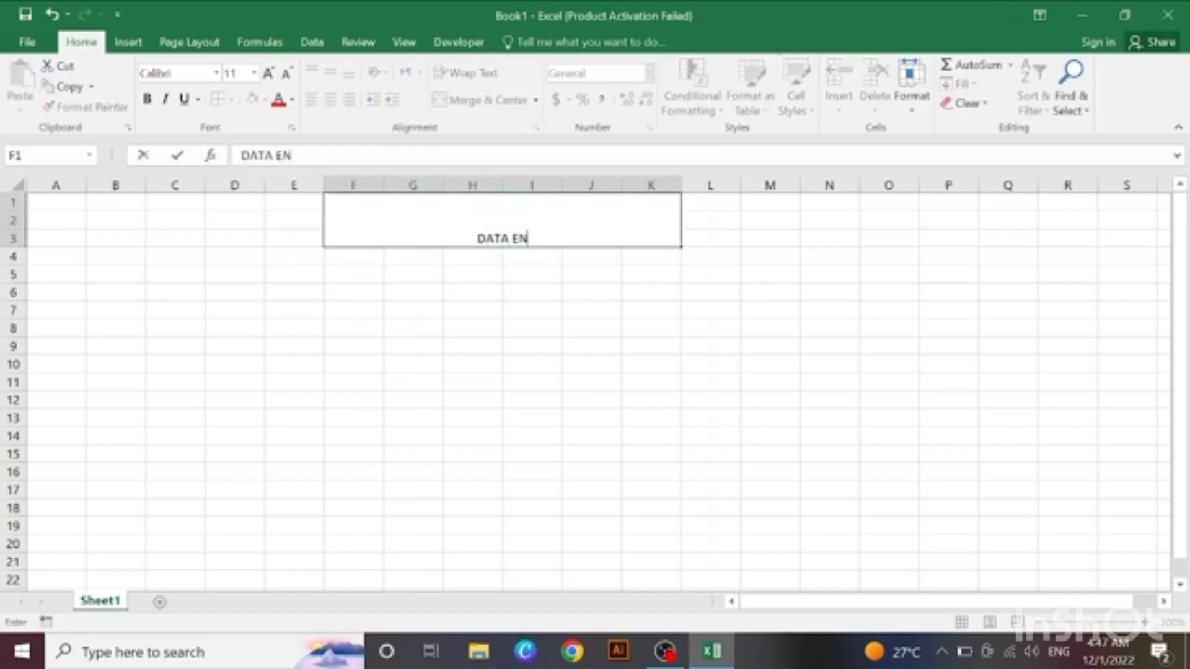
{"action": "type", "text": "TRY"}
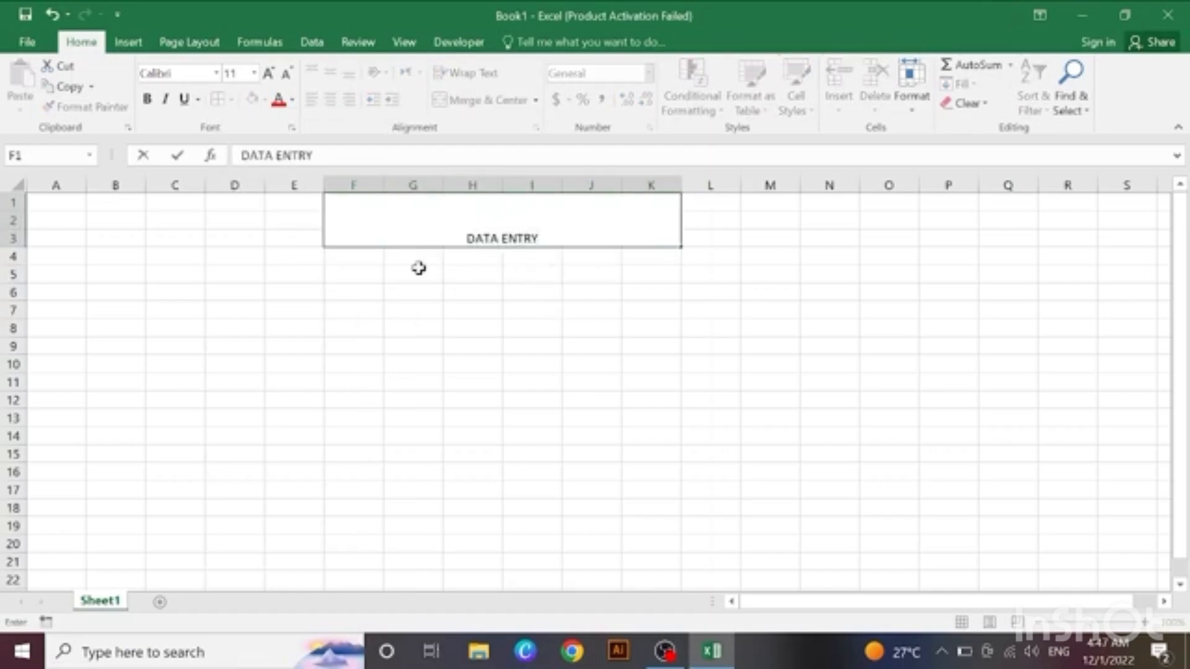
Step: Enter the headers EMP. ID., NAME, EMAIL and SALARY in cells F4 to I4
{"action": "left_click", "coordinate": [343, 256]}
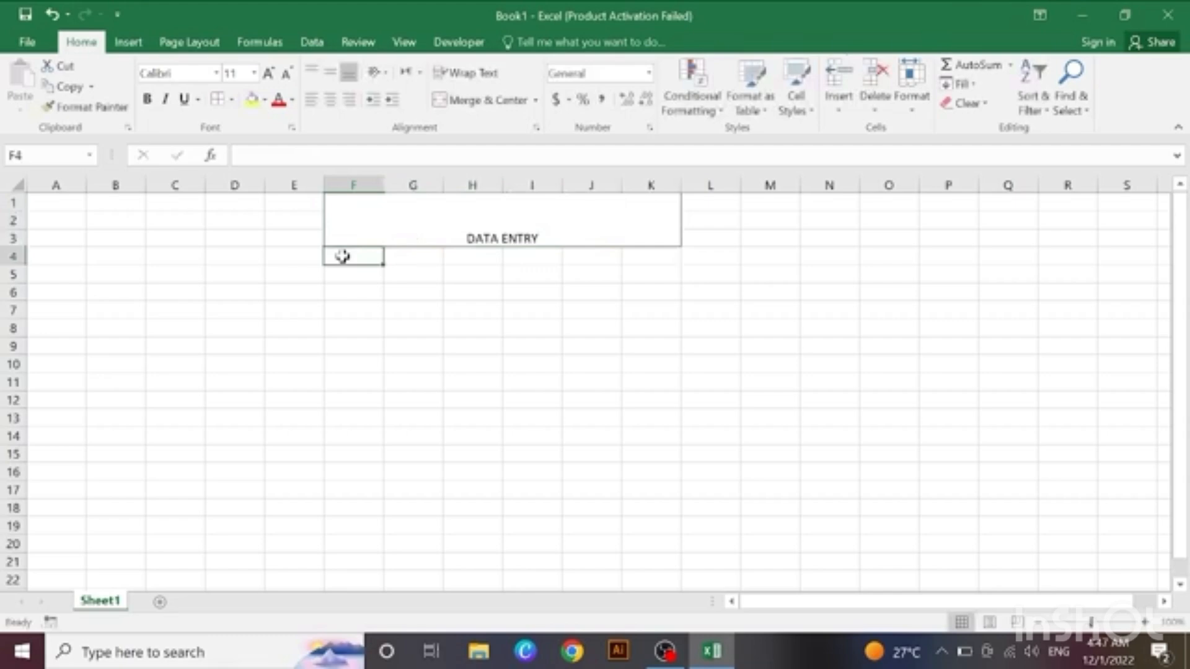
{"action": "type", "text": "EMP. ID."}
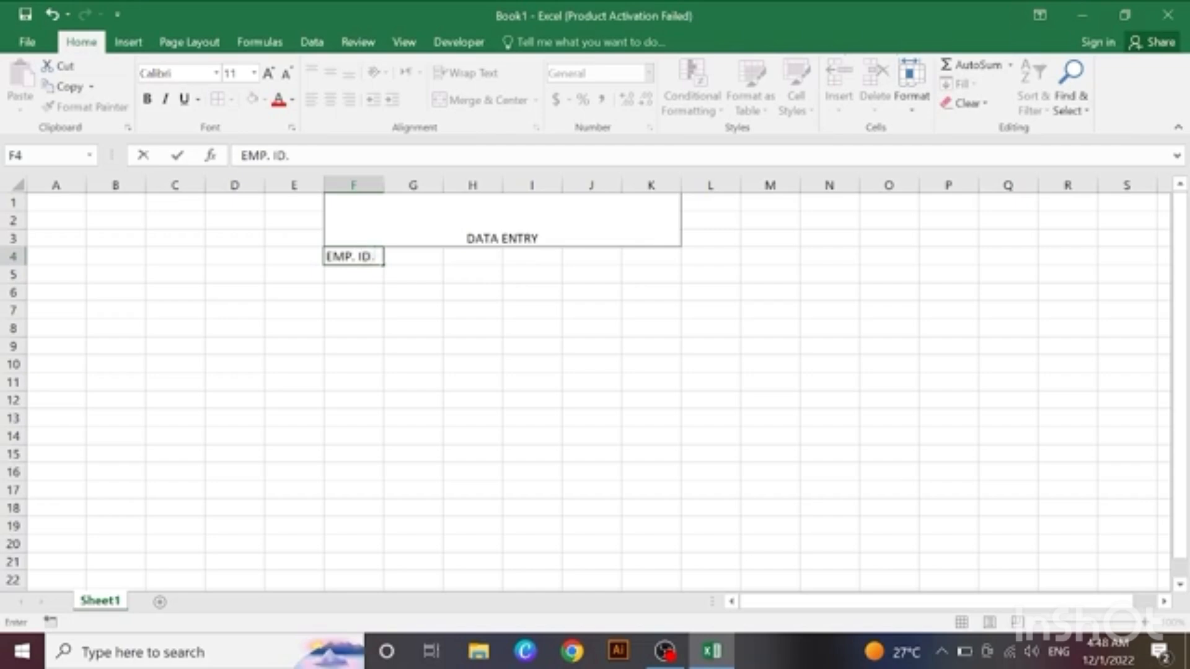
{"action": "key", "text": "Tab"}
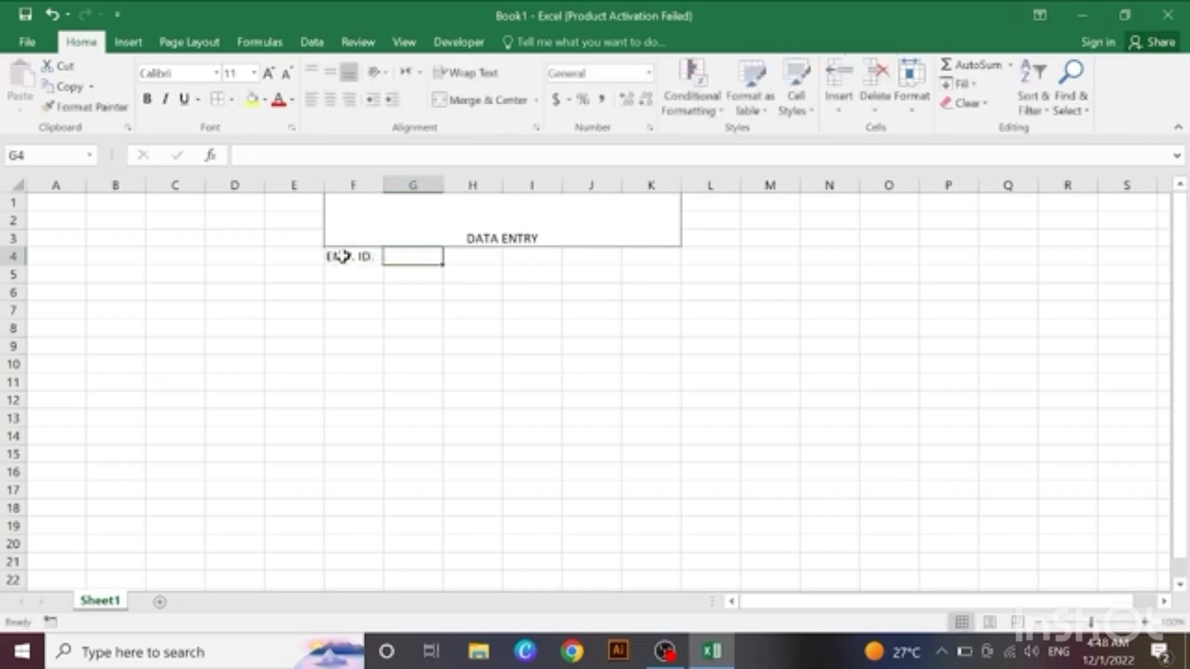
{"action": "type", "text": "NAME"}
{"action": "key", "text": "Tab"}
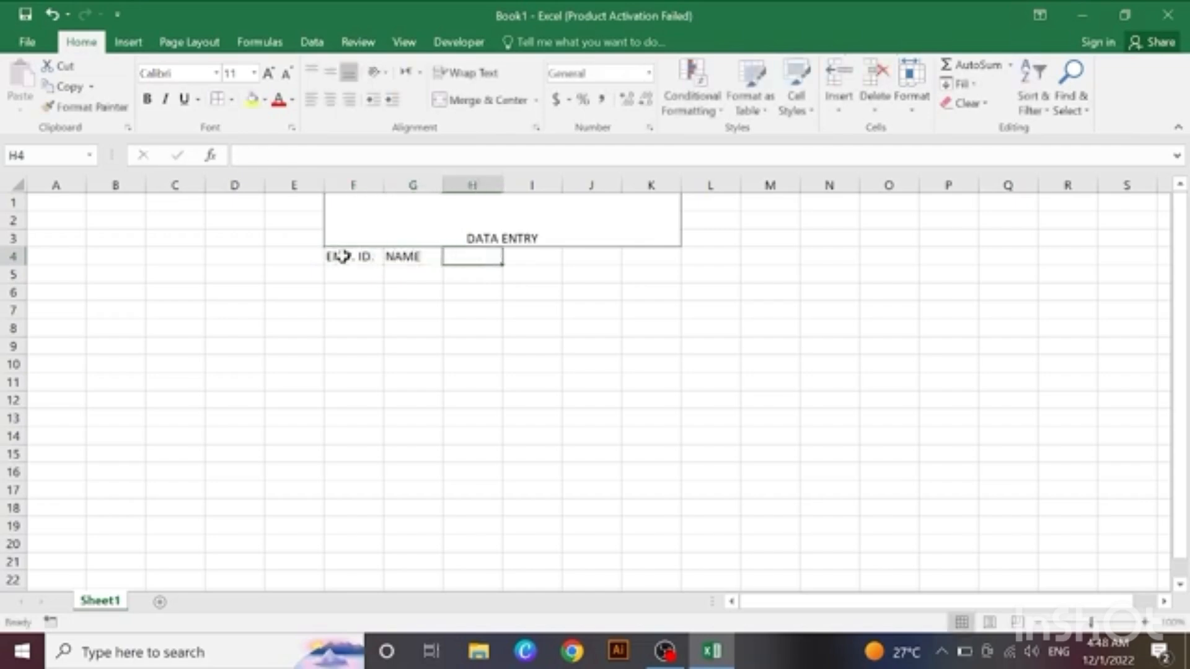
{"action": "type", "text": "EMAIL"}
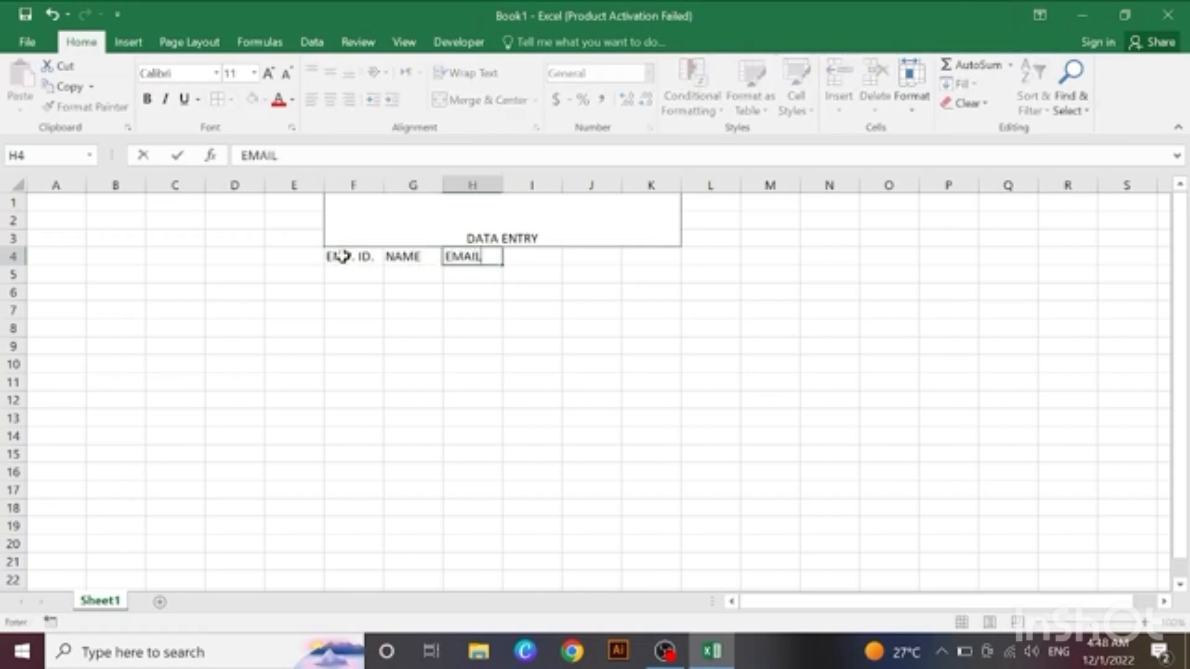
{"action": "key", "text": "Tab"}
{"action": "type", "text": "SALAR"}
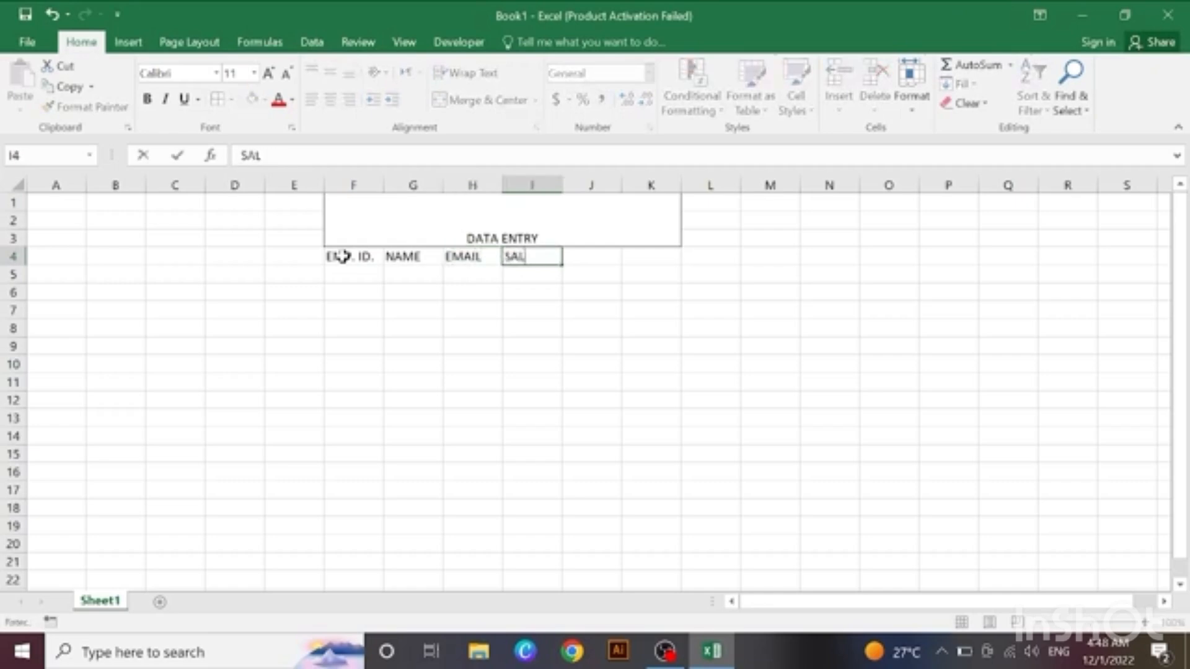
{"action": "key", "text": "Tab"}
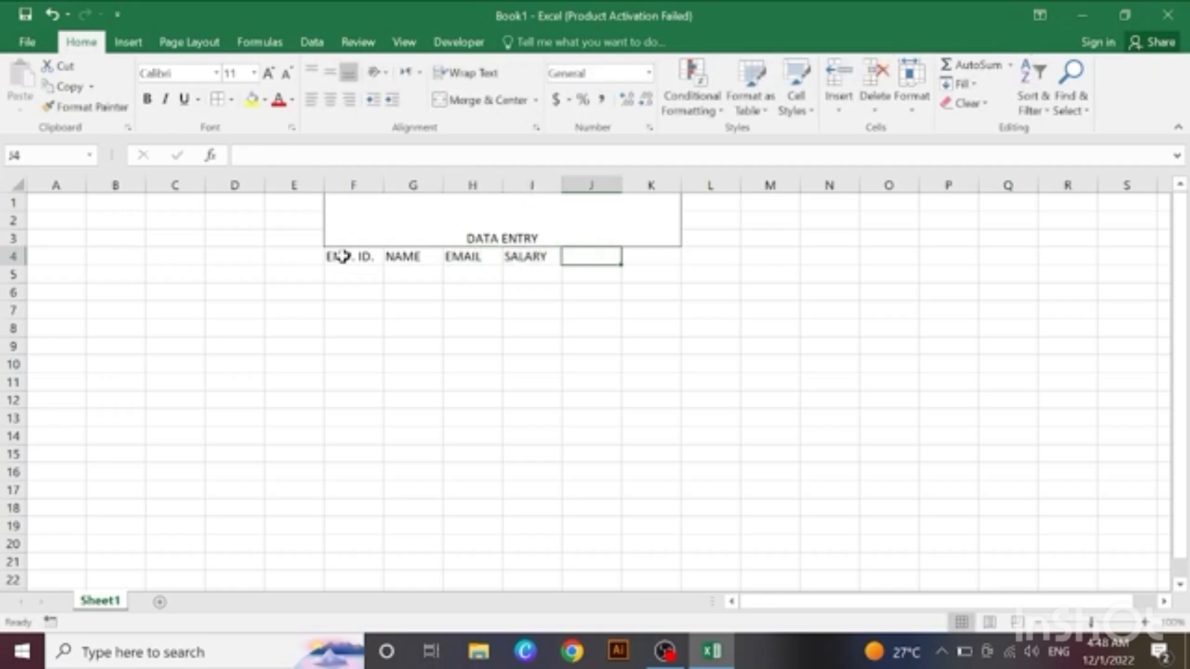
Step: Enter the headers CITY and MOBILE NUMBER in J4 and K4, and widen column K to fit its header
{"action": "type", "text": "C"}
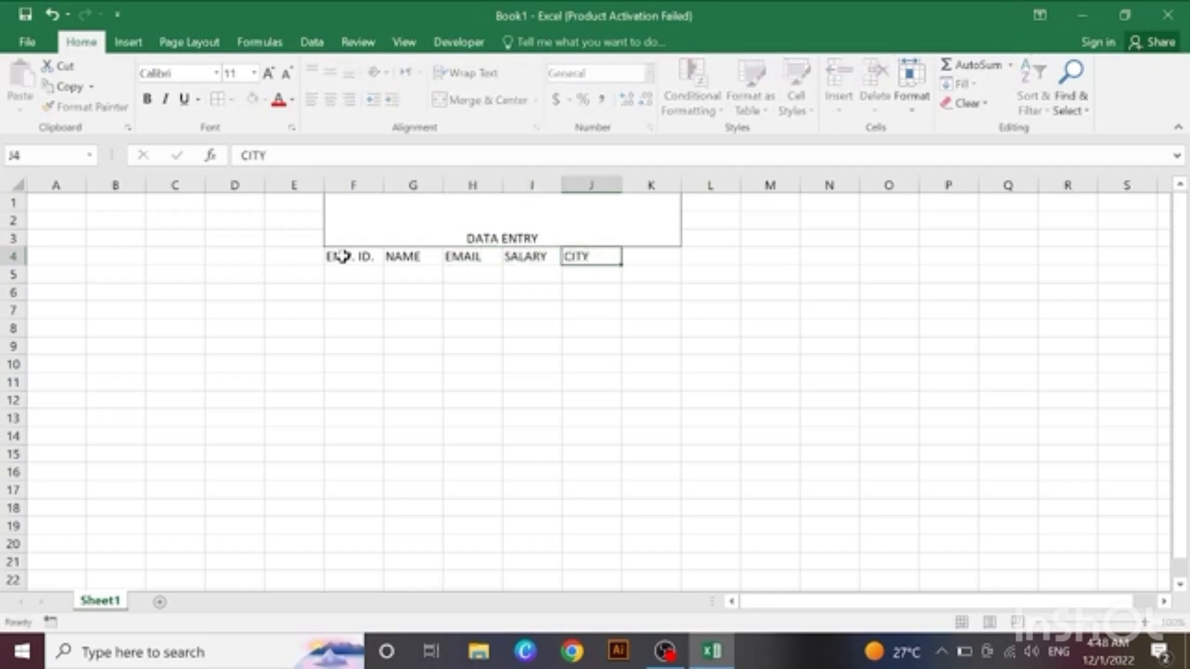
{"action": "type", "text": "ITY"}
{"action": "key", "text": "Tab"}
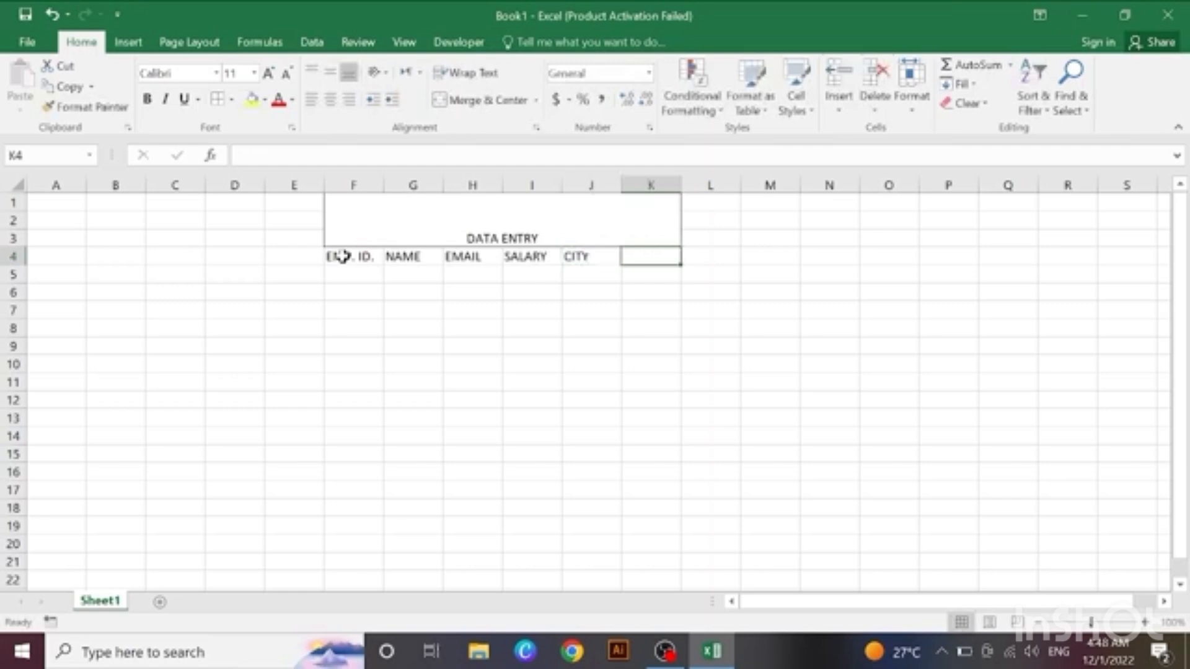
{"action": "type", "text": "MOBILE NO"}
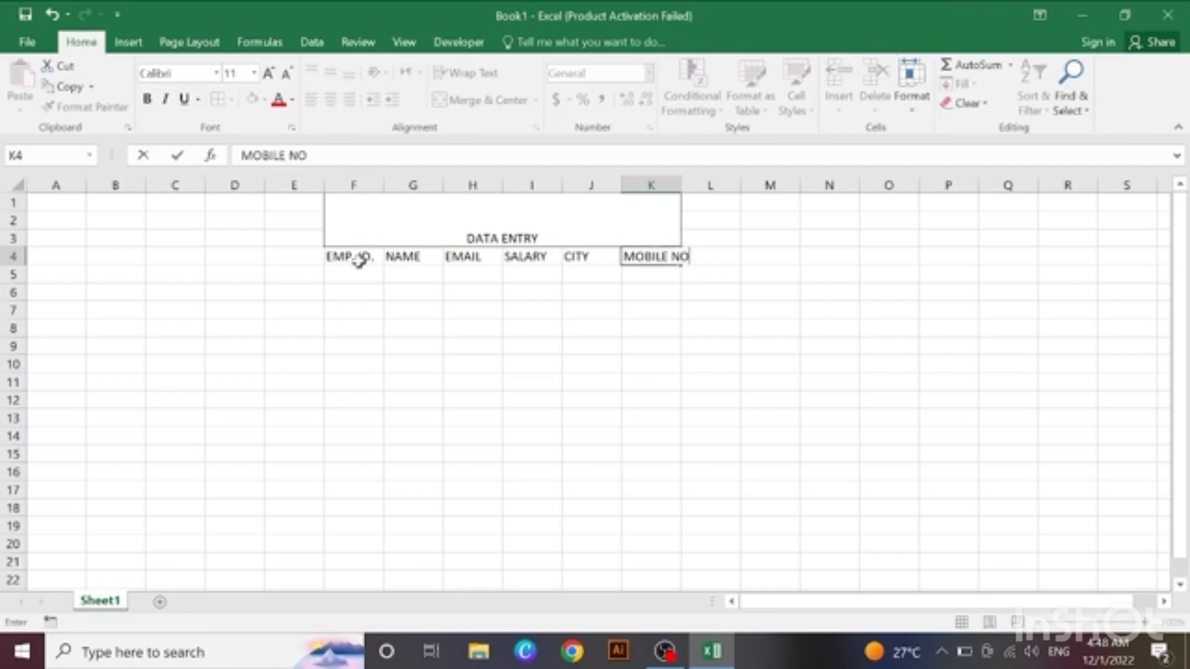
{"action": "key", "text": "BackSpace"}
{"action": "type", "text": "UMBER"}
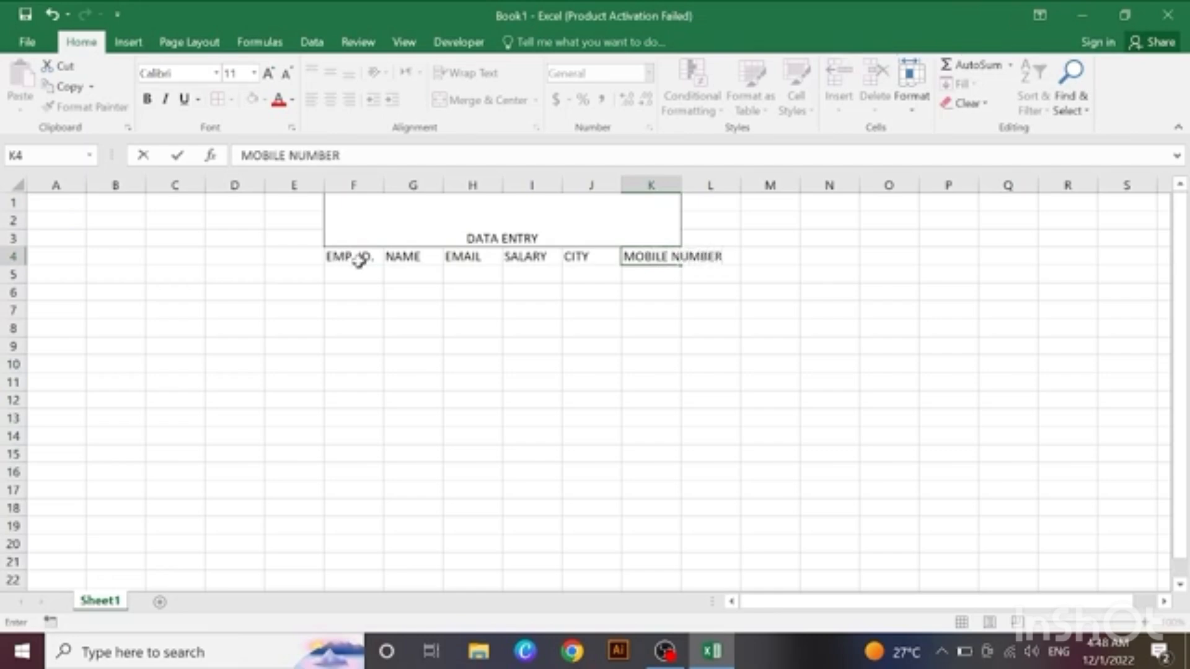
{"action": "left_click", "coordinate": [772, 353]}
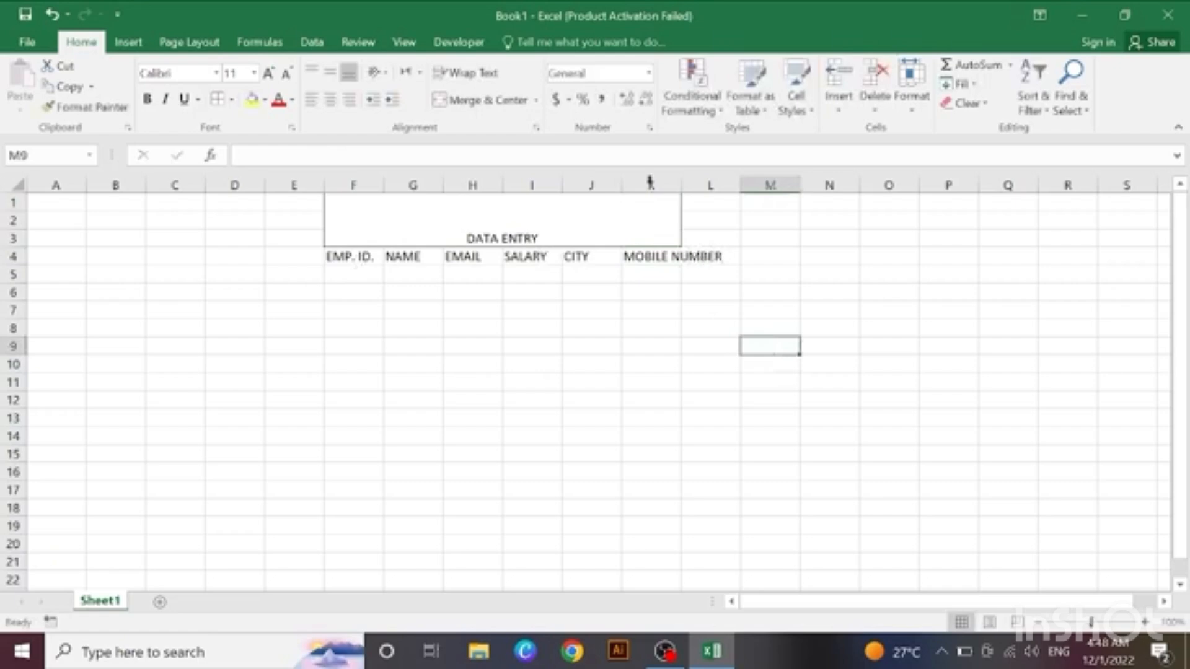
{"action": "left_click_drag", "start_coordinate": [682, 185], "coordinate": [730, 193]}
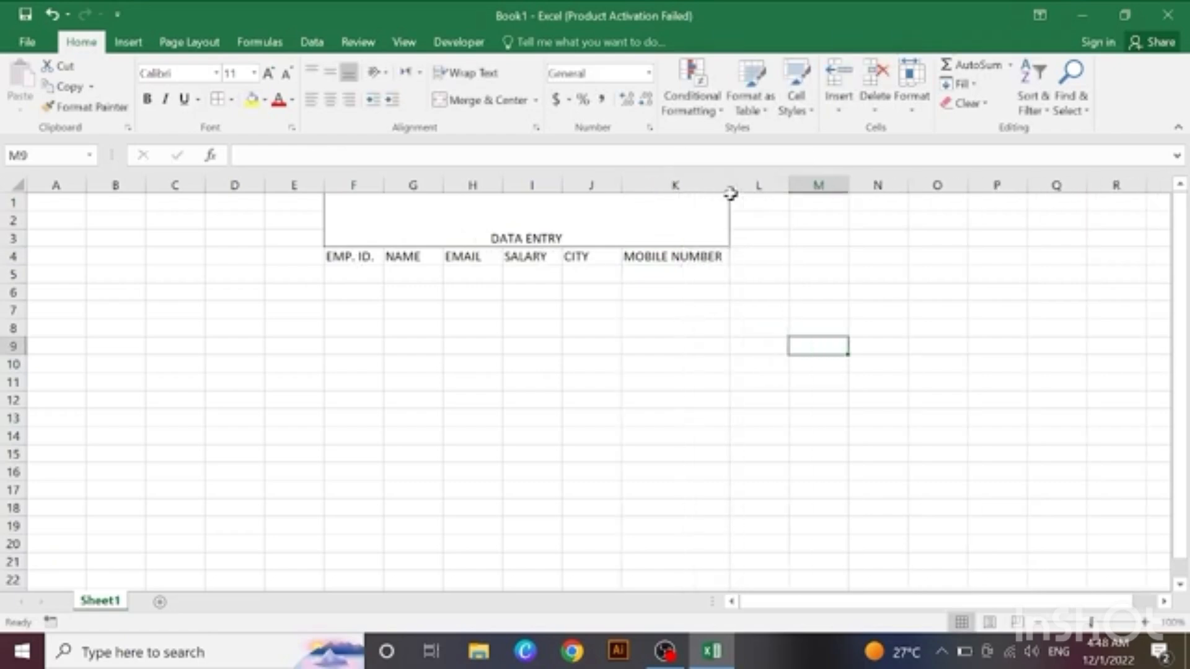
Step: Center the headers in F4:K4 horizontally and vertically, and apply all borders to them
{"action": "left_click", "coordinate": [349, 275]}
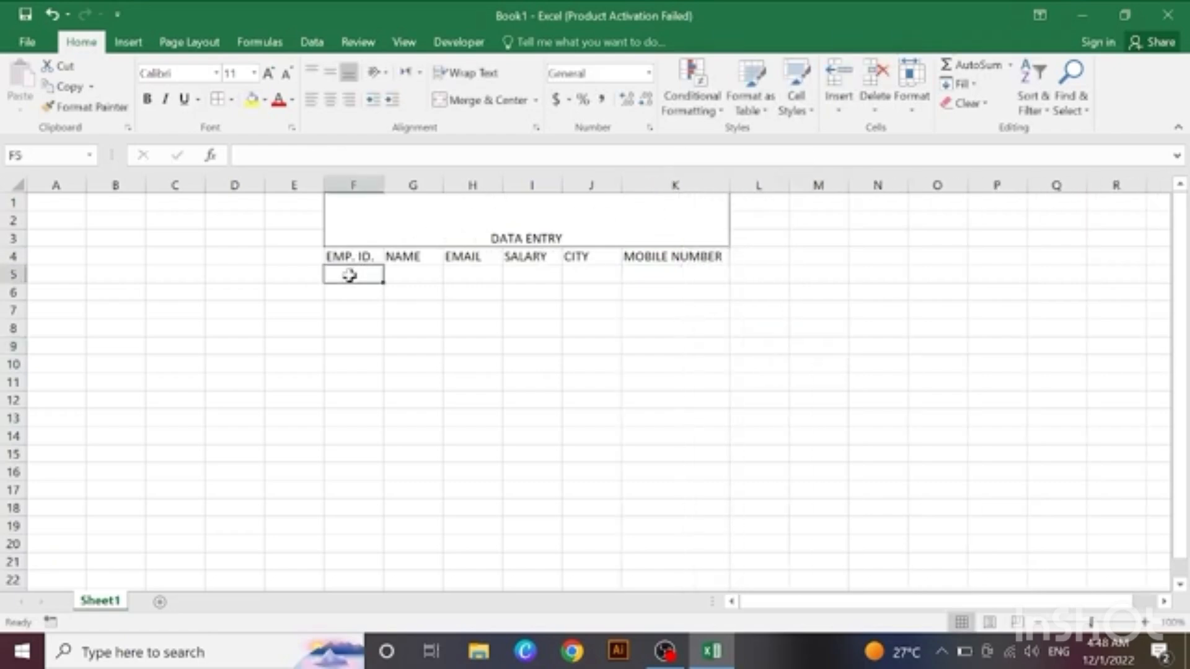
{"action": "left_click", "coordinate": [406, 276]}
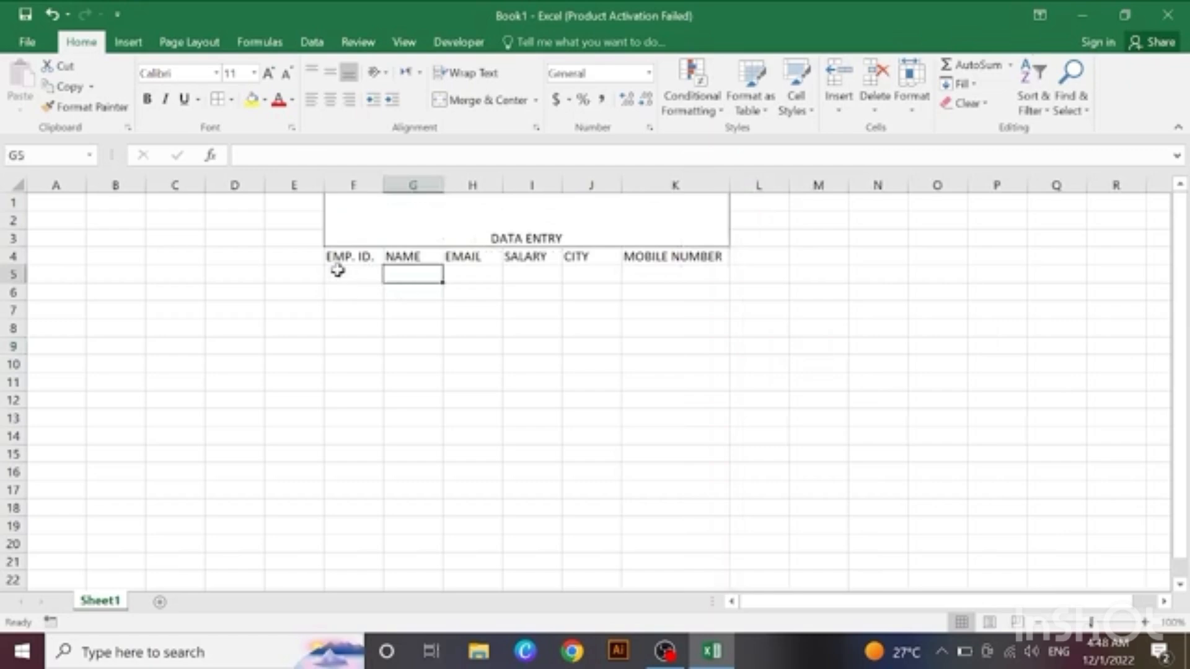
{"action": "left_click_drag", "start_coordinate": [332, 260], "coordinate": [677, 260]}
{"action": "left_click", "coordinate": [330, 73]}
{"action": "left_click", "coordinate": [331, 99]}
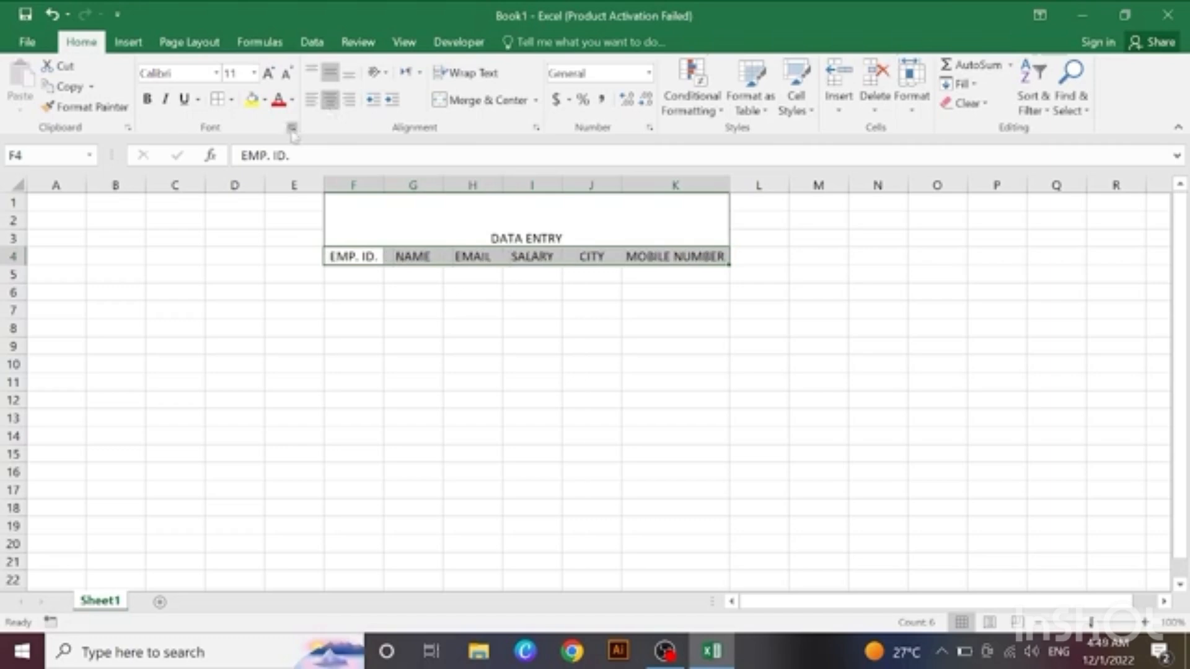
{"action": "left_click", "coordinate": [231, 100]}
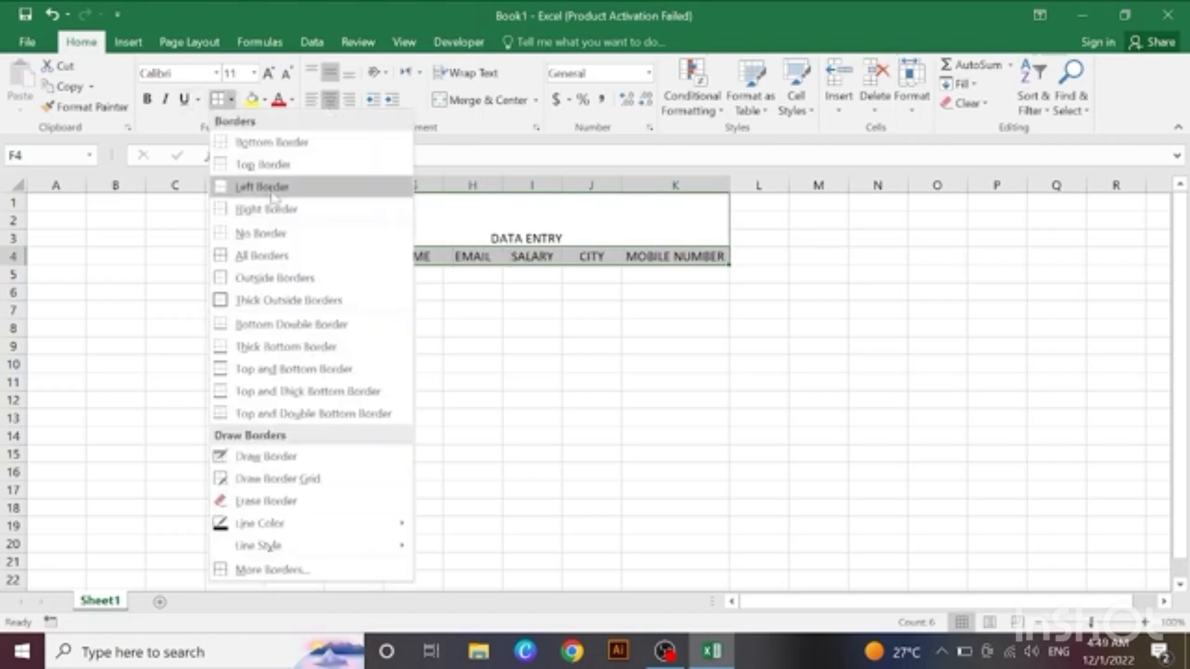
{"action": "left_click", "coordinate": [272, 255]}
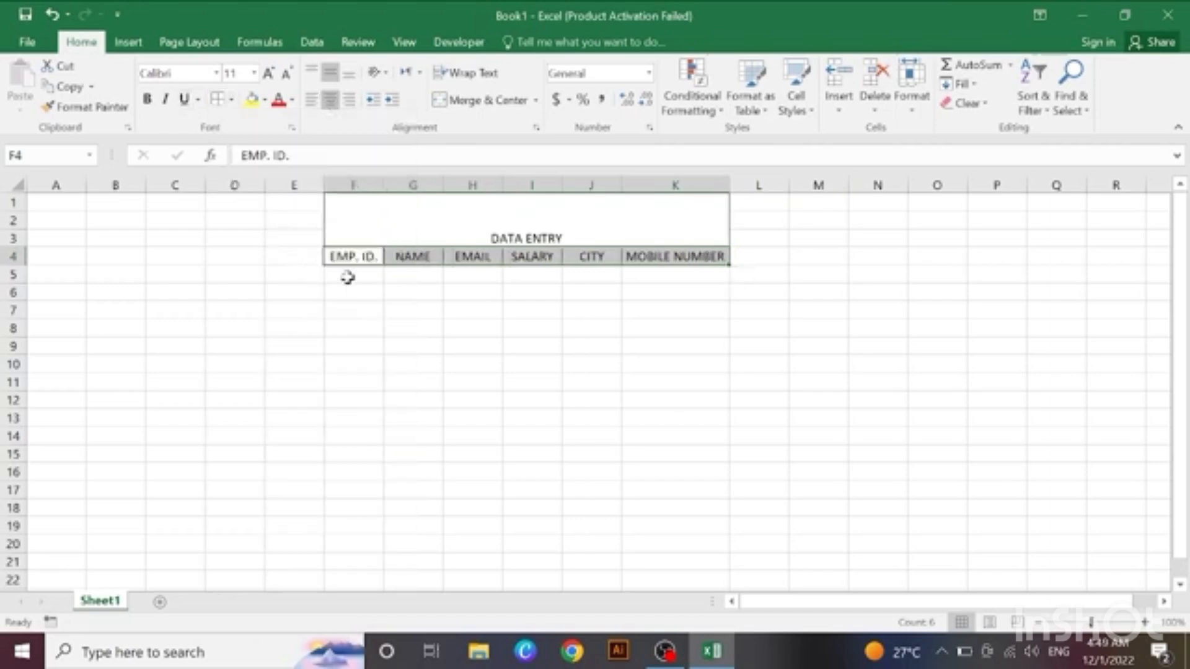
{"action": "left_click", "coordinate": [389, 314]}
{"action": "left_click", "coordinate": [353, 289]}
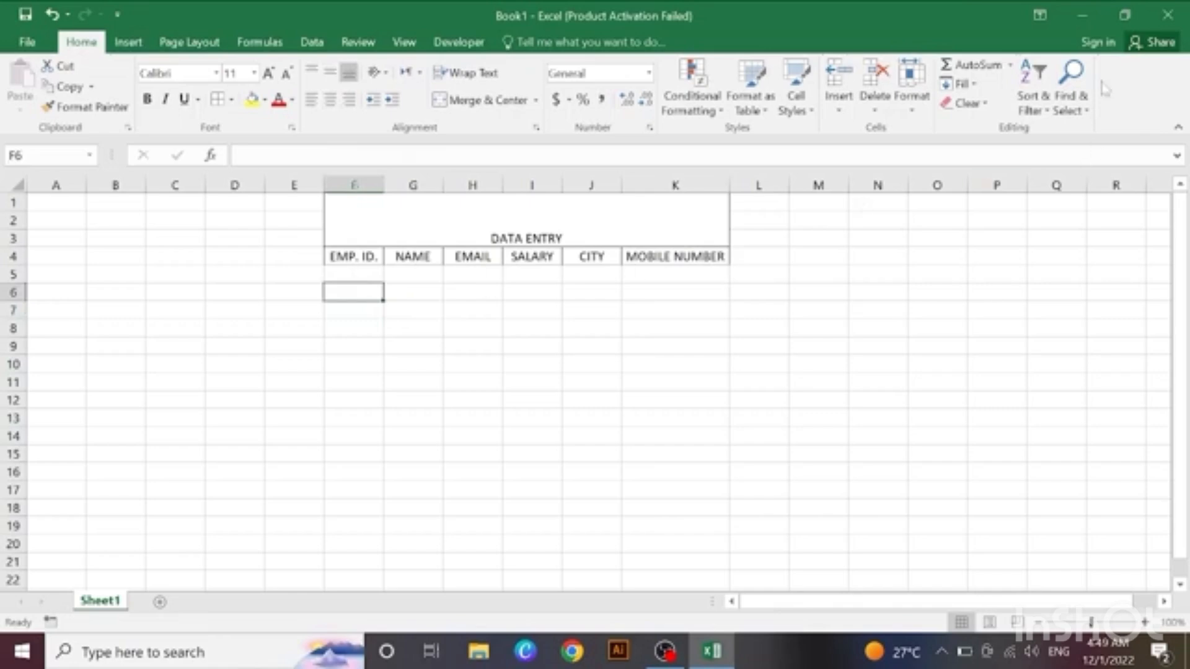
Step: Open the ribbon customization options and list All Commands down to the Form command
{"action": "left_click", "coordinate": [27, 42]}
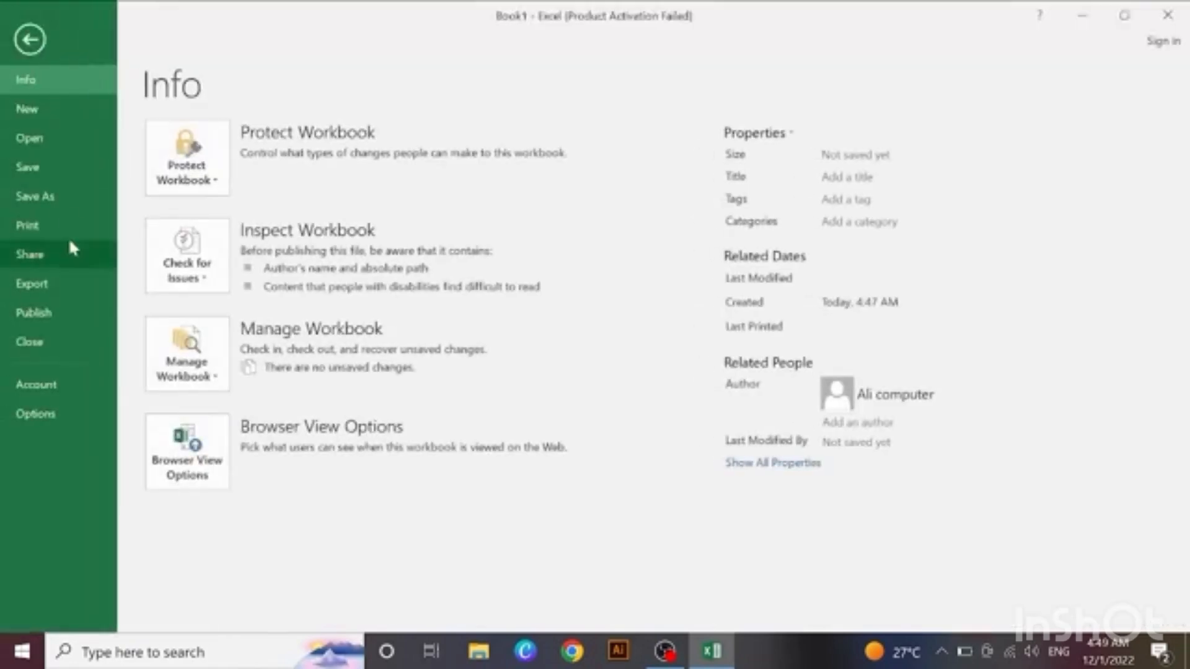
{"action": "left_click", "coordinate": [66, 425]}
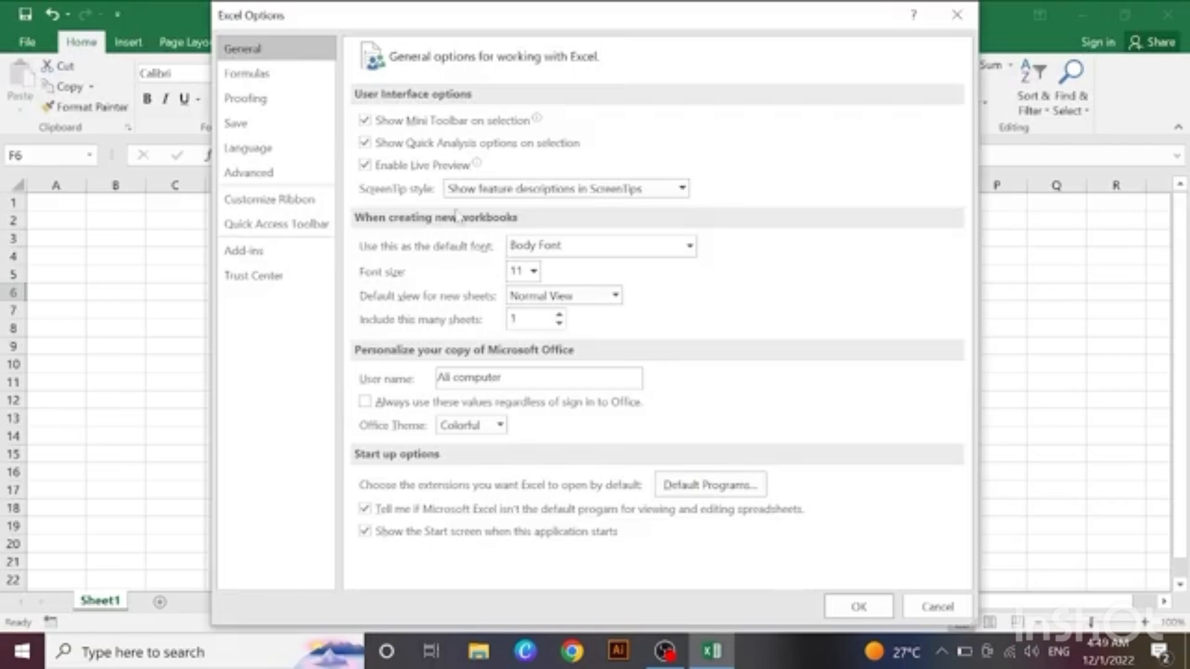
{"action": "left_click", "coordinate": [289, 209]}
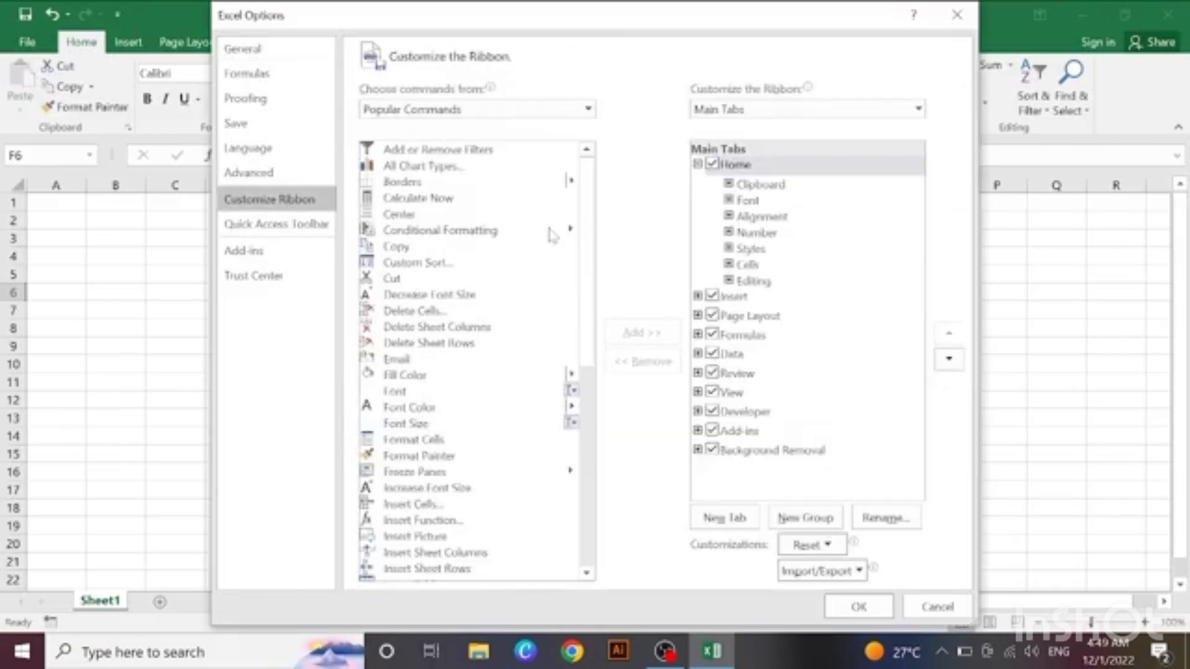
{"action": "left_click", "coordinate": [539, 110]}
{"action": "left_click", "coordinate": [522, 178]}
{"action": "left_click_drag", "start_coordinate": [587, 175], "coordinate": [589, 298]}
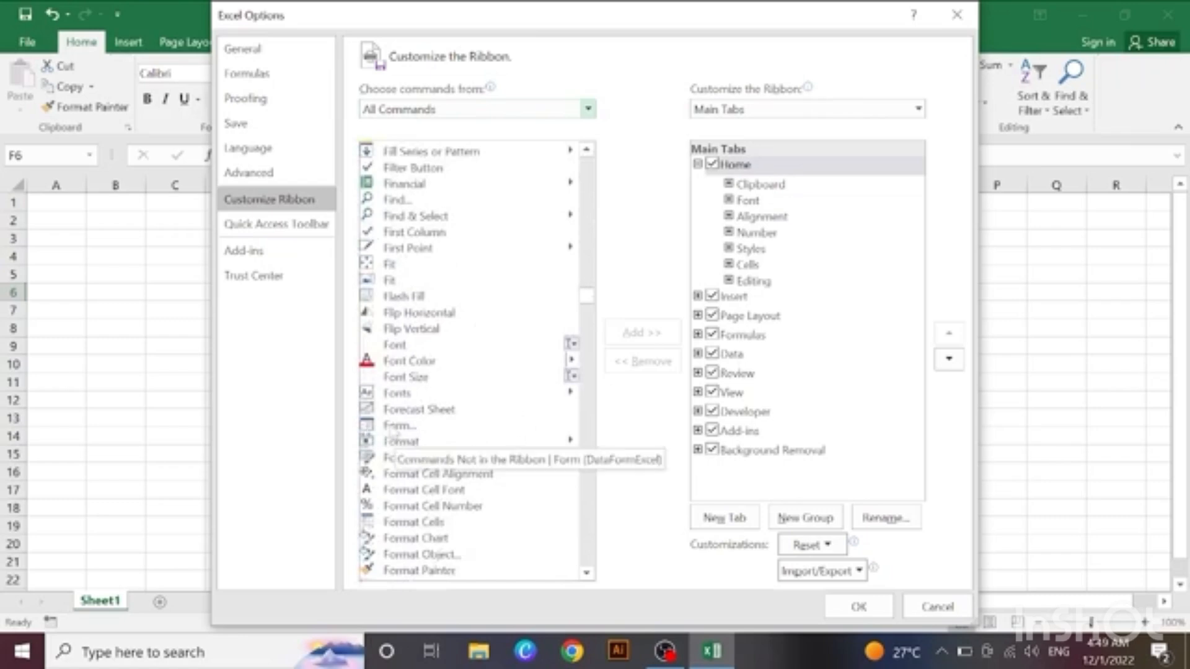
Step: Try to add the Form command directly to the Home tab without a custom group
{"action": "left_click", "coordinate": [412, 426]}
{"action": "left_click", "coordinate": [630, 341]}
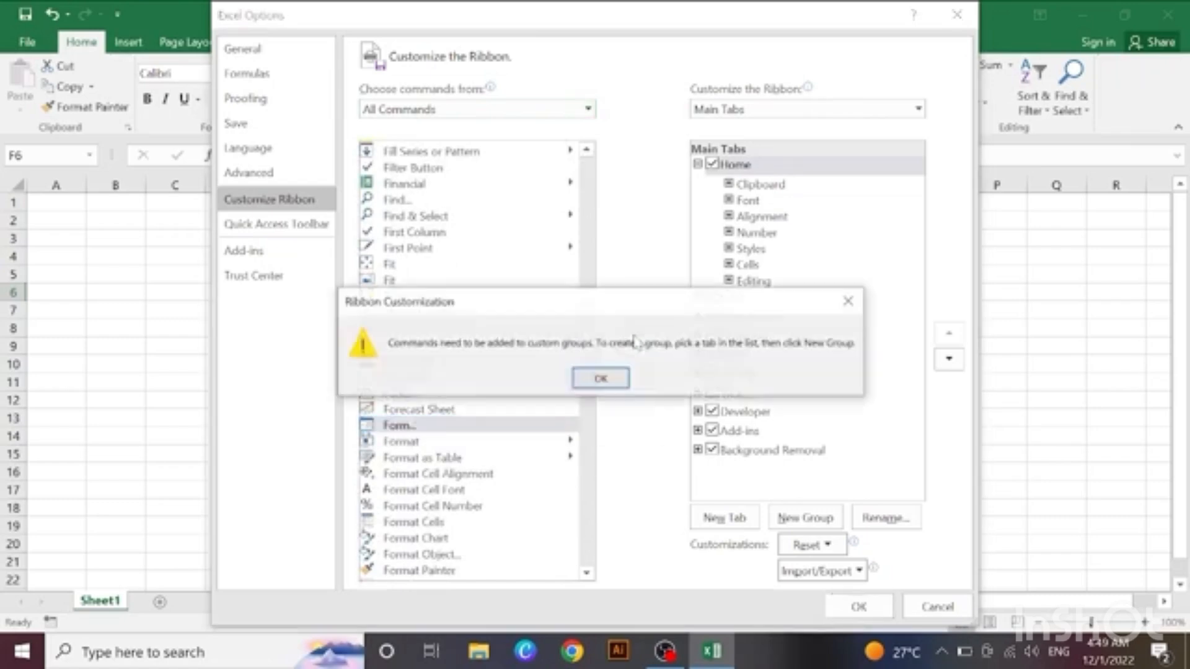
{"action": "left_click", "coordinate": [607, 376]}
Step: Create a new custom group in the Home tab, add the Form command to it and apply the ribbon changes
{"action": "left_click", "coordinate": [806, 518]}
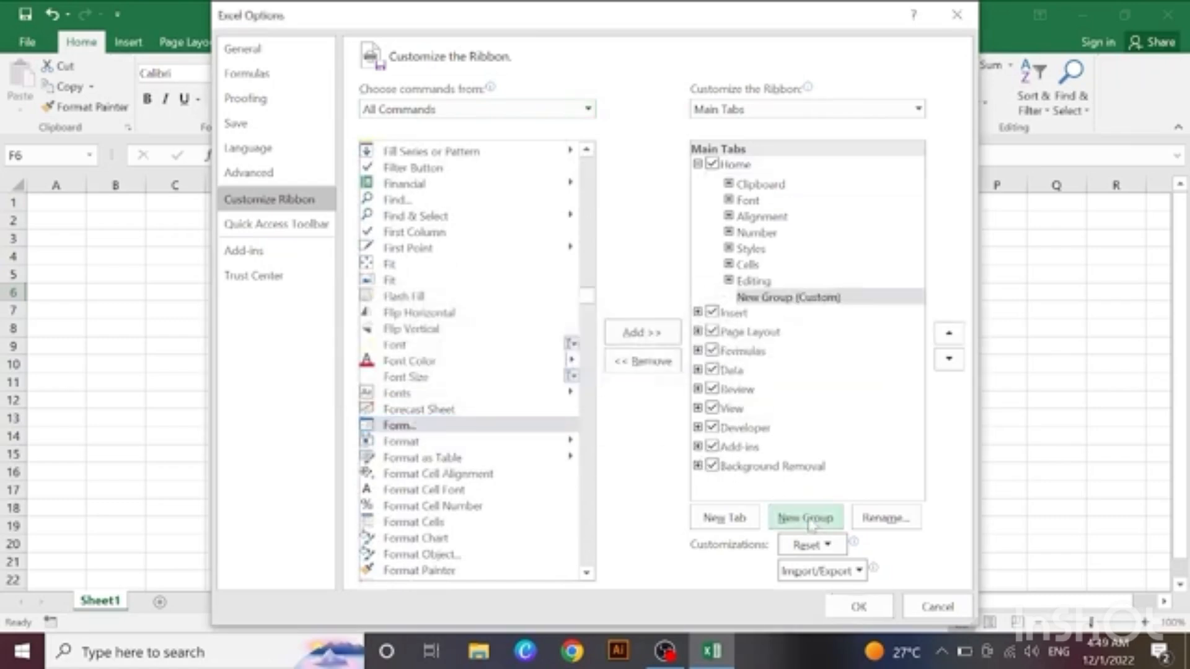
{"action": "left_click", "coordinate": [509, 427]}
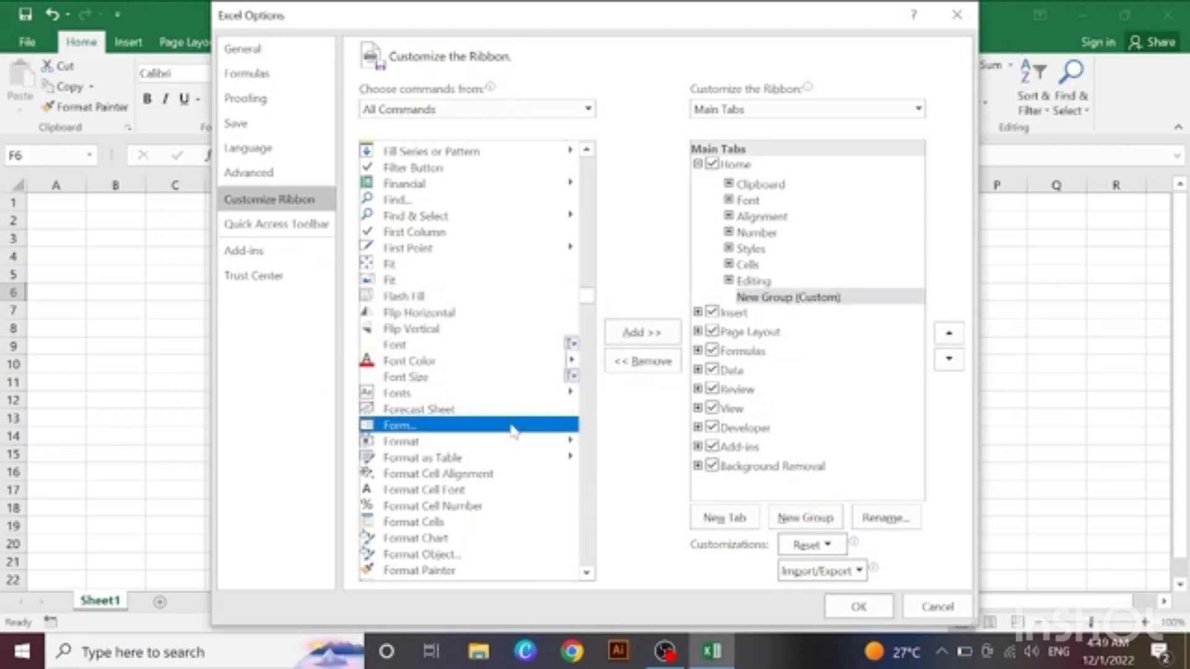
{"action": "left_click", "coordinate": [638, 334]}
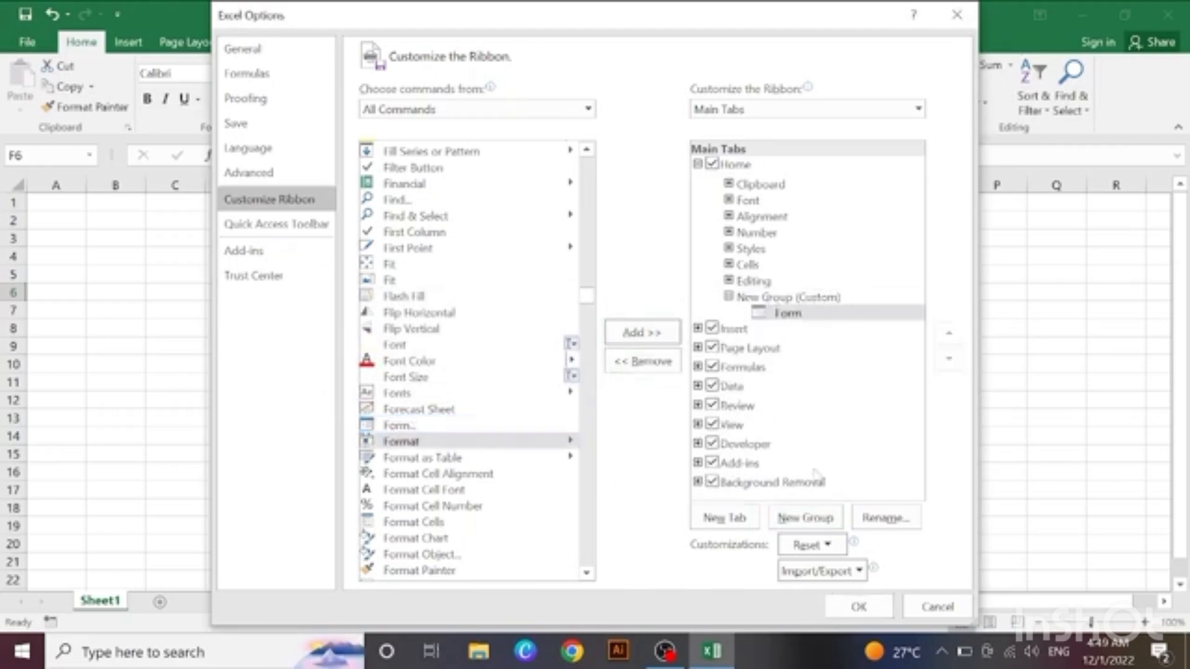
{"action": "left_click", "coordinate": [860, 607]}
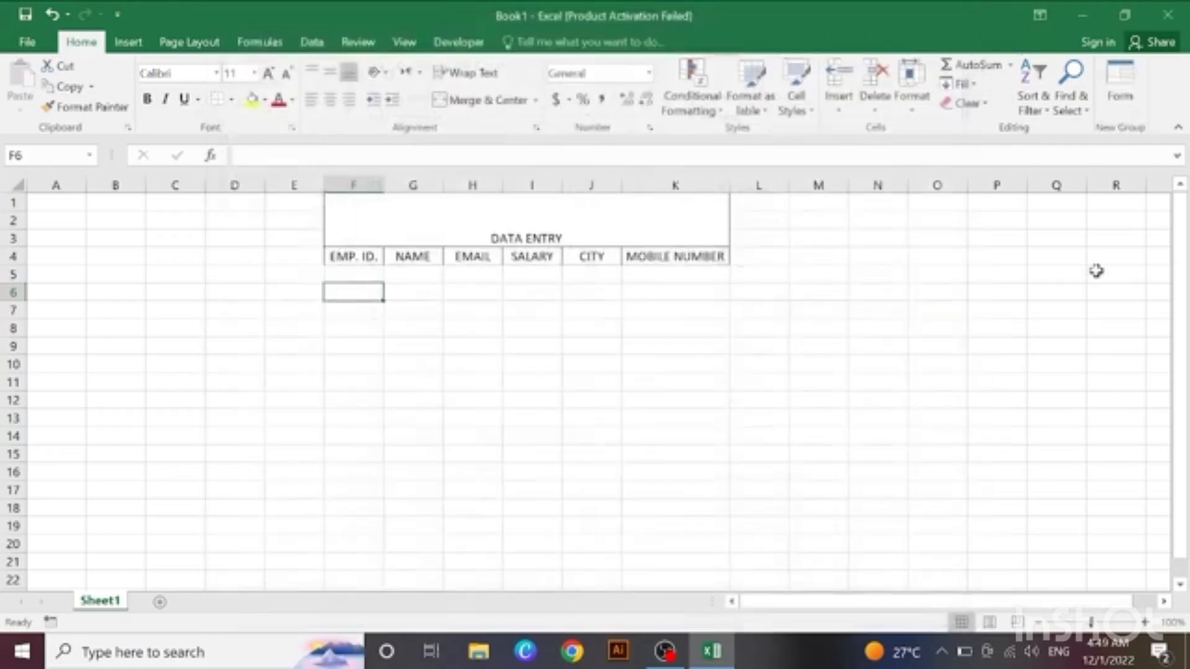
Step: Open the data entry form for the header row F4:K4, accepting the first row as column labels
{"action": "left_click_drag", "start_coordinate": [351, 259], "coordinate": [657, 258]}
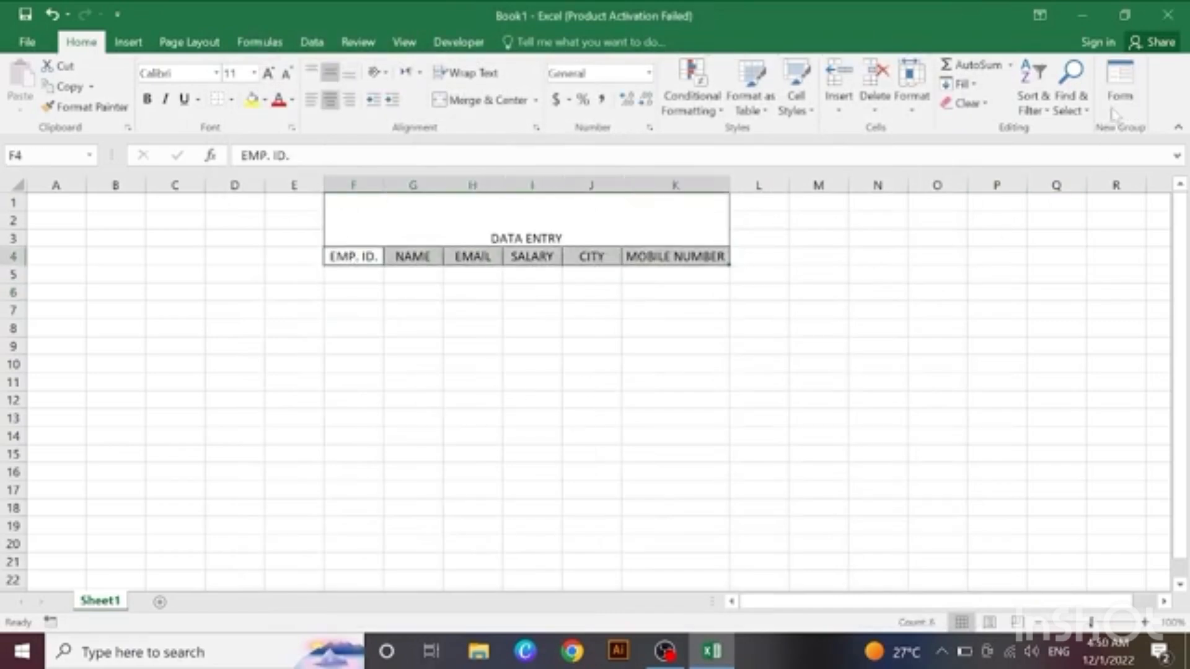
{"action": "left_click", "coordinate": [1119, 79]}
{"action": "left_click", "coordinate": [531, 404]}
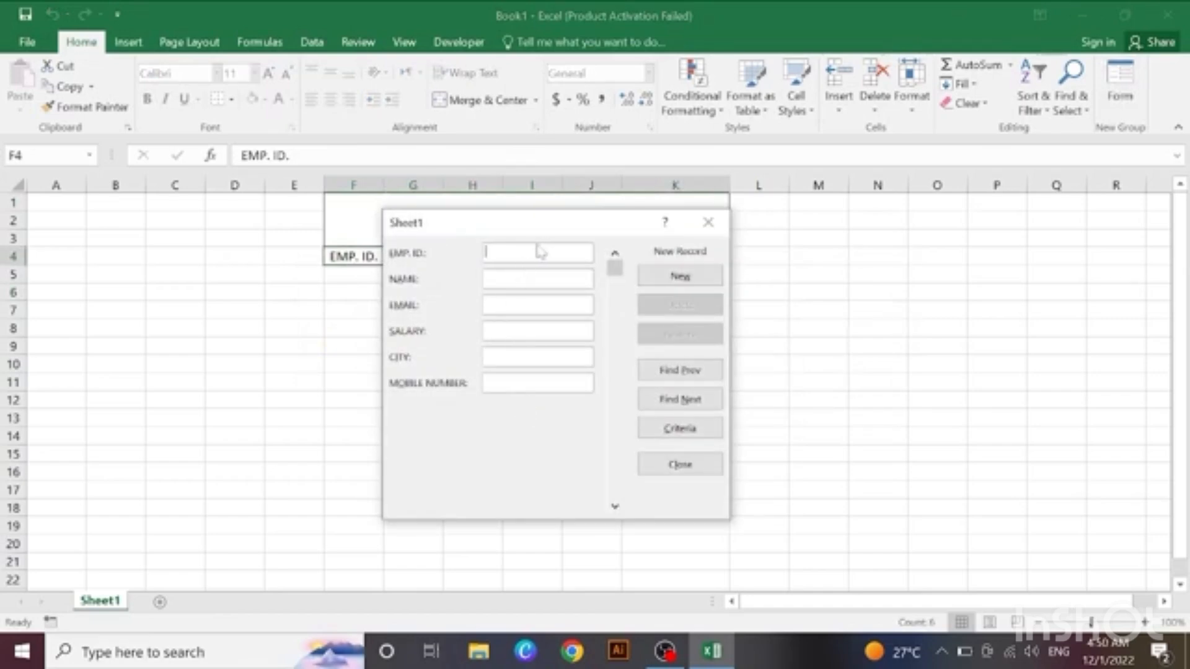
Step: Add the first record with the employee ID, name, e-mail, salary 100000000, city KARACHI and mobile number, and close the form
{"action": "left_click_drag", "start_coordinate": [561, 232], "coordinate": [933, 221]}
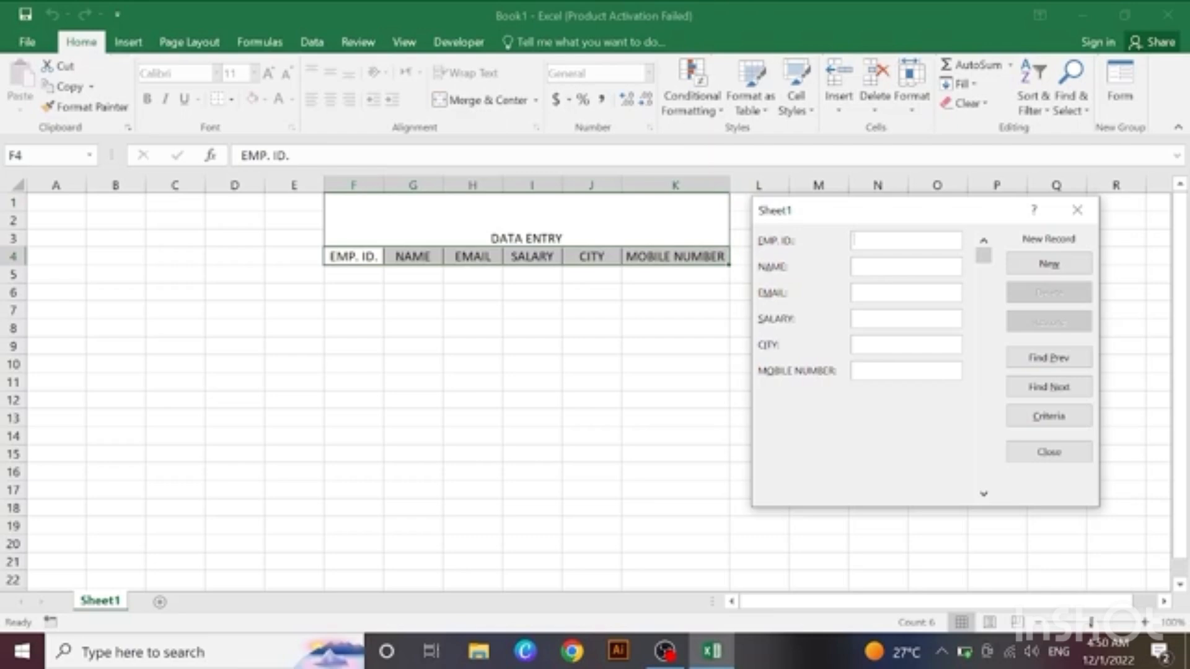
{"action": "type", "text": "101"}
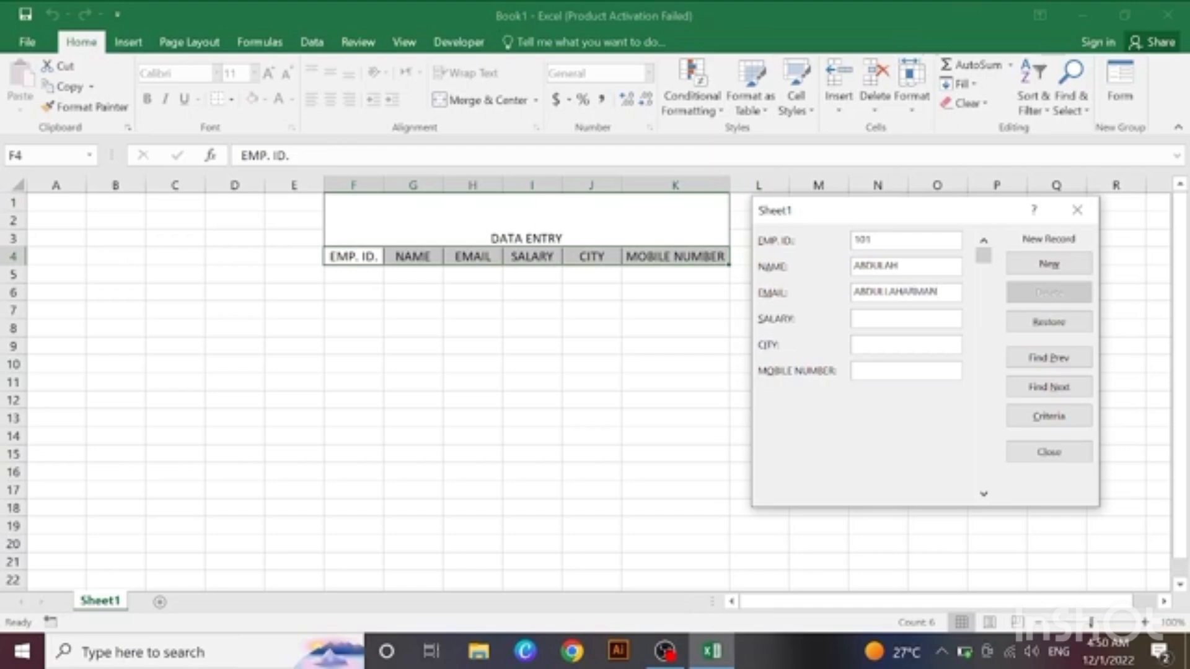
{"action": "type", "text": "@GMAIL.COM"}
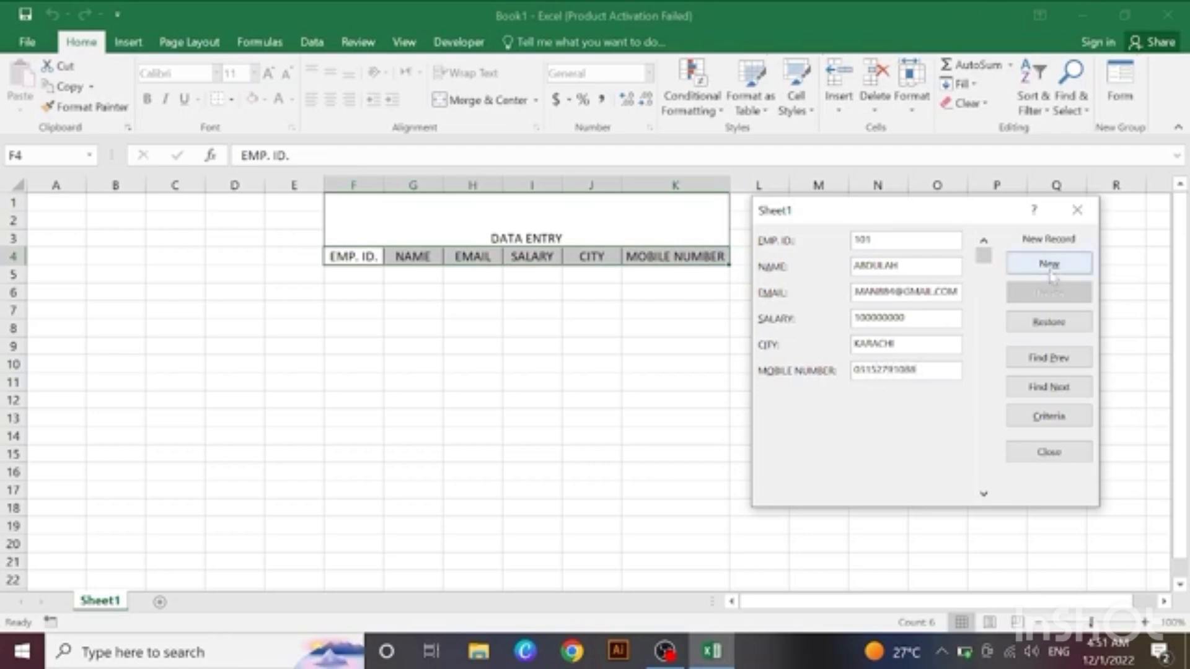
{"action": "left_click", "coordinate": [1048, 263]}
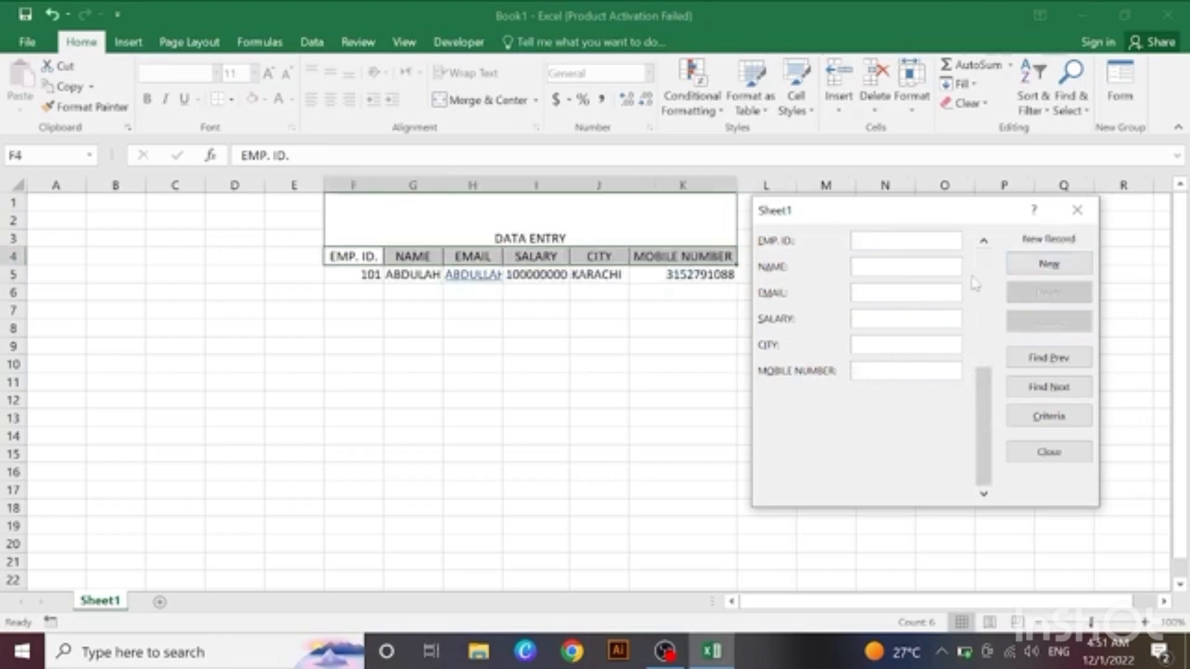
{"action": "left_click_drag", "start_coordinate": [868, 210], "coordinate": [935, 236]}
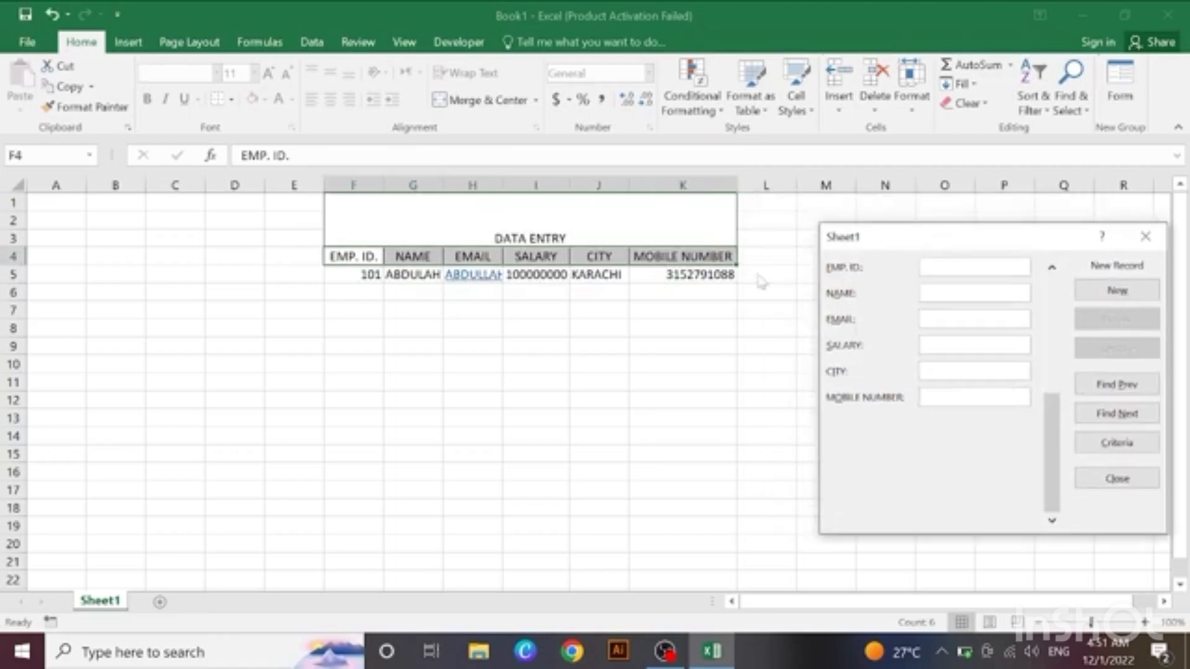
{"action": "left_click", "coordinate": [1145, 236]}
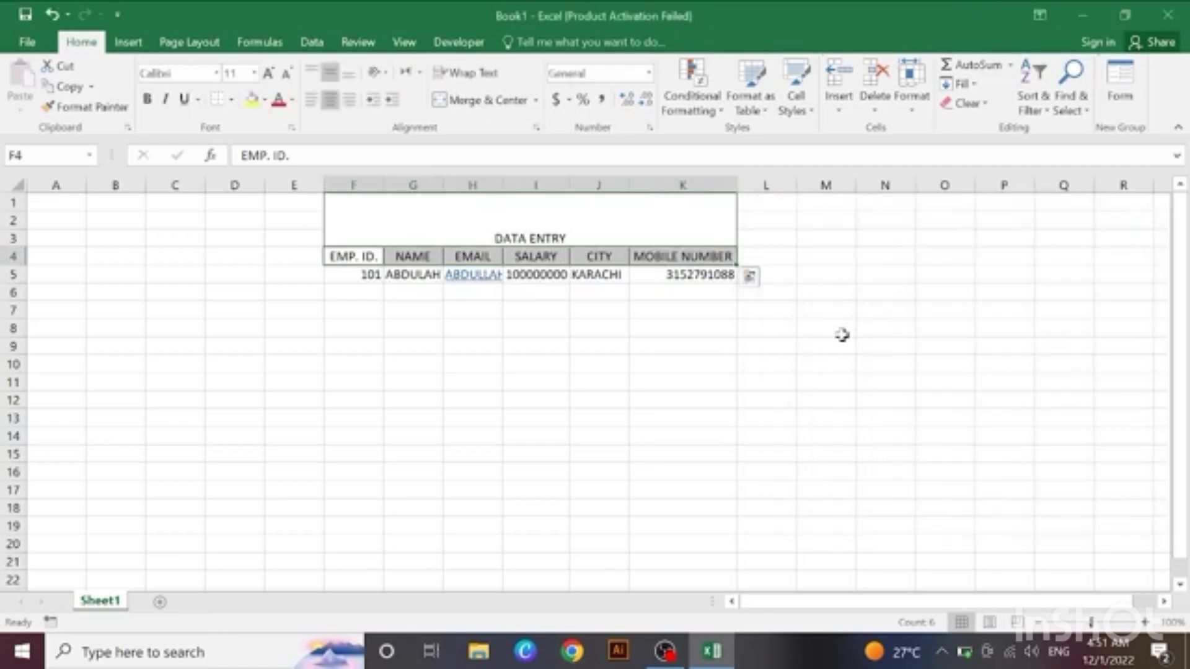
Step: Widen the EMP. ID., NAME, EMAIL and SALARY columns so the first record's entries fit
{"action": "left_click_drag", "start_coordinate": [443, 181], "coordinate": [749, 186]}
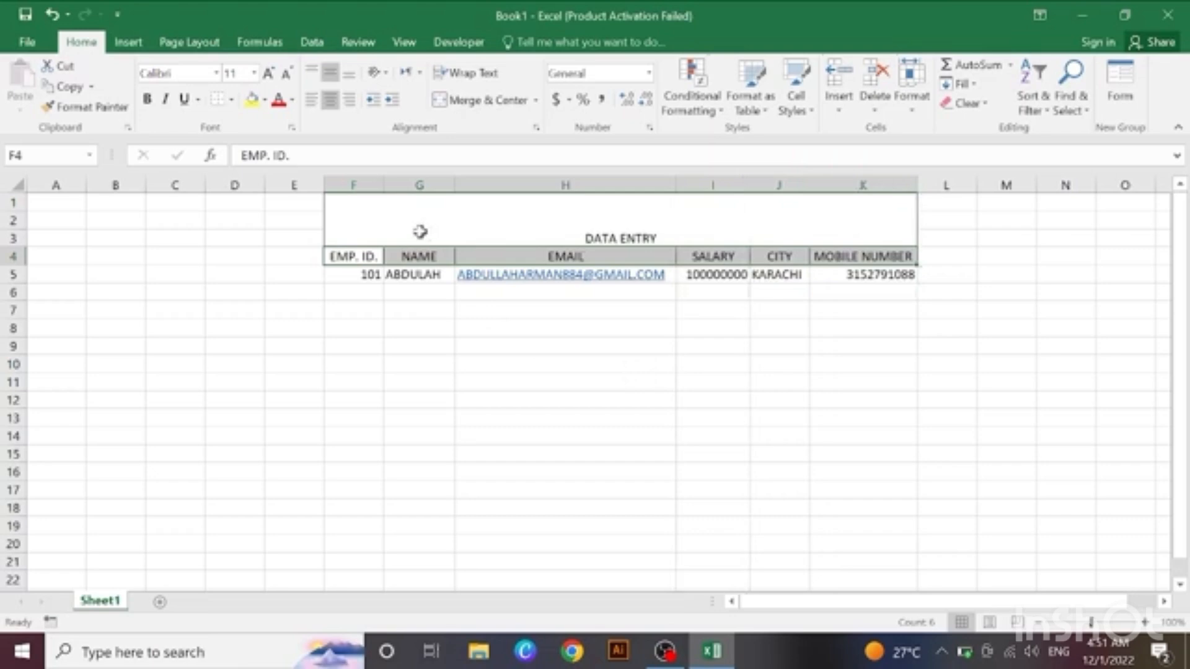
{"action": "left_click_drag", "start_coordinate": [383, 181], "coordinate": [391, 179]}
{"action": "left_click_drag", "start_coordinate": [465, 185], "coordinate": [473, 181]}
{"action": "left_click_drag", "start_coordinate": [694, 184], "coordinate": [696, 183]}
Step: Center the contents of F5:K6 and apply all borders to these cells
{"action": "left_click_drag", "start_coordinate": [331, 290], "coordinate": [923, 274]}
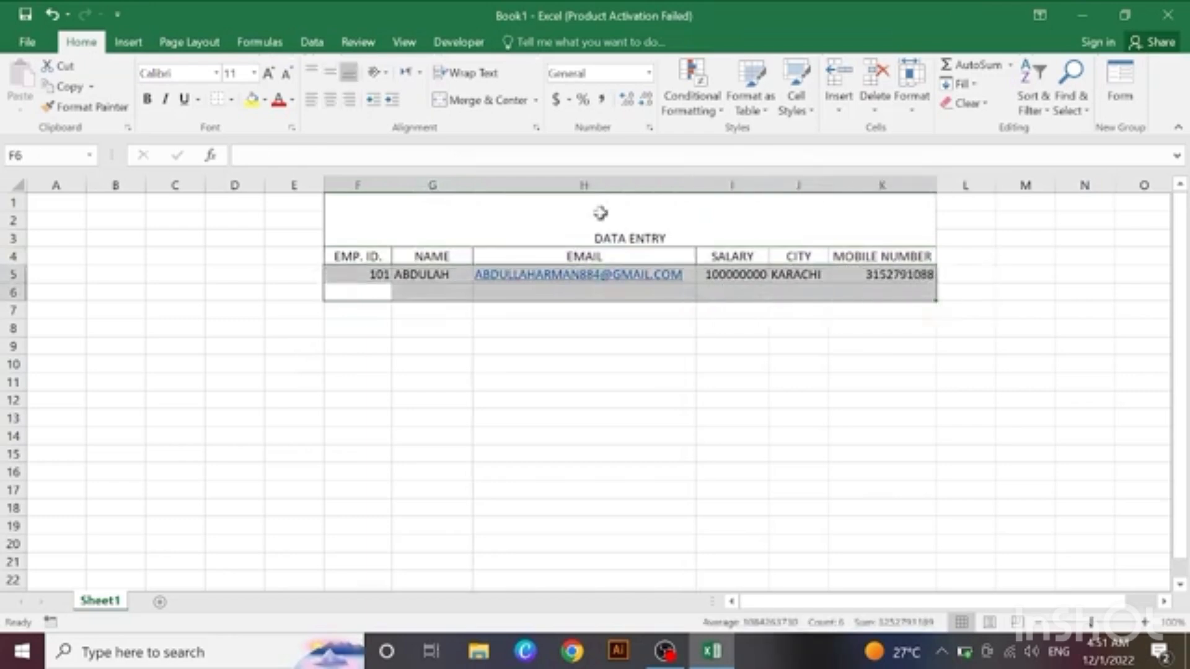
{"action": "left_click", "coordinate": [338, 105]}
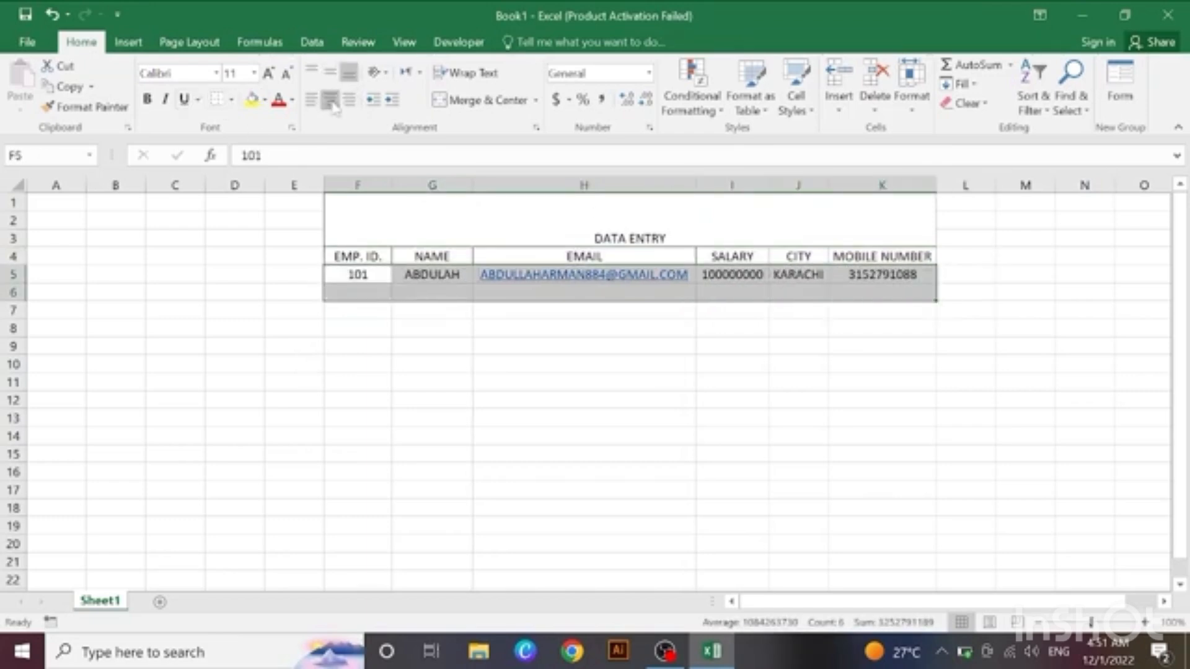
{"action": "left_click", "coordinate": [232, 101]}
{"action": "left_click", "coordinate": [260, 255]}
{"action": "left_click", "coordinate": [489, 368]}
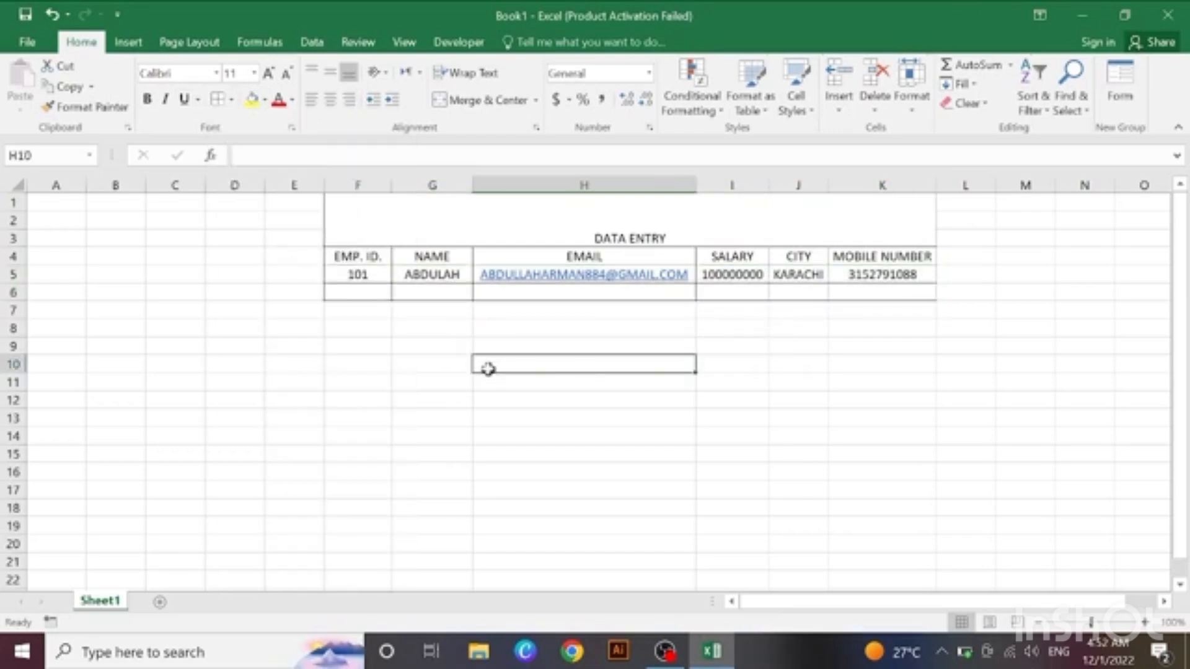
Step: Make the column headers in F4:K4 bold and increase their font size to 12
{"action": "left_click", "coordinate": [181, 274]}
{"action": "left_click_drag", "start_coordinate": [362, 256], "coordinate": [849, 263]}
{"action": "left_click", "coordinate": [147, 98]}
{"action": "left_click", "coordinate": [267, 73]}
{"action": "left_click", "coordinate": [432, 425]}
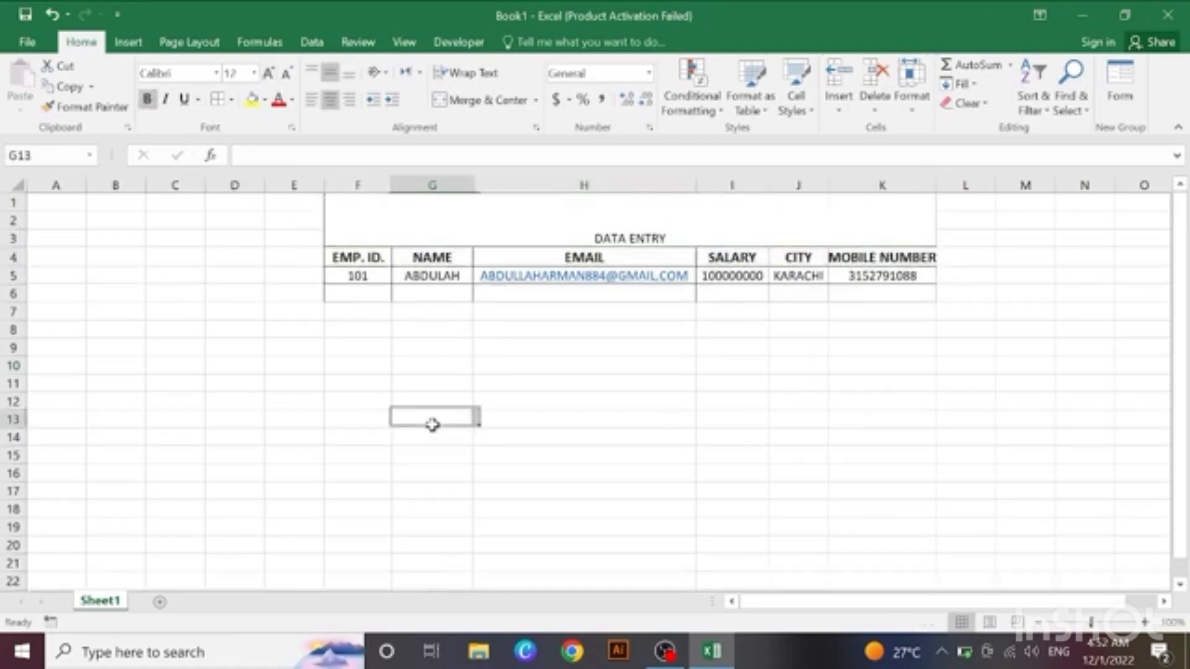
Step: Middle-align the merged DATA ENTRY title, enlarge its font to size 48 and make it bold
{"action": "left_click", "coordinate": [502, 201]}
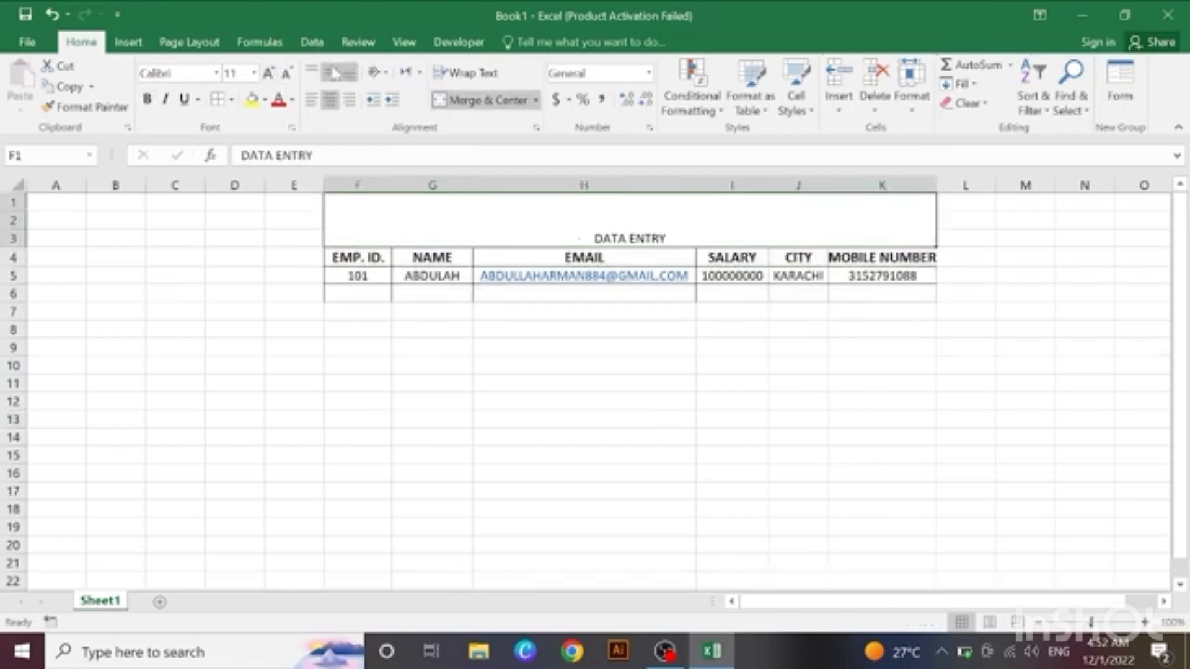
{"action": "left_click", "coordinate": [332, 73]}
{"action": "left_click", "coordinate": [268, 73]}
{"action": "left_click", "coordinate": [268, 73]}
{"action": "left_click", "coordinate": [267, 73]}
{"action": "left_click", "coordinate": [267, 73]}
{"action": "left_click", "coordinate": [268, 73]}
{"action": "left_click", "coordinate": [268, 73]}
{"action": "left_click", "coordinate": [267, 73]}
{"action": "left_click", "coordinate": [268, 73]}
{"action": "left_click", "coordinate": [268, 73]}
{"action": "left_click", "coordinate": [267, 73]}
{"action": "left_click", "coordinate": [268, 73]}
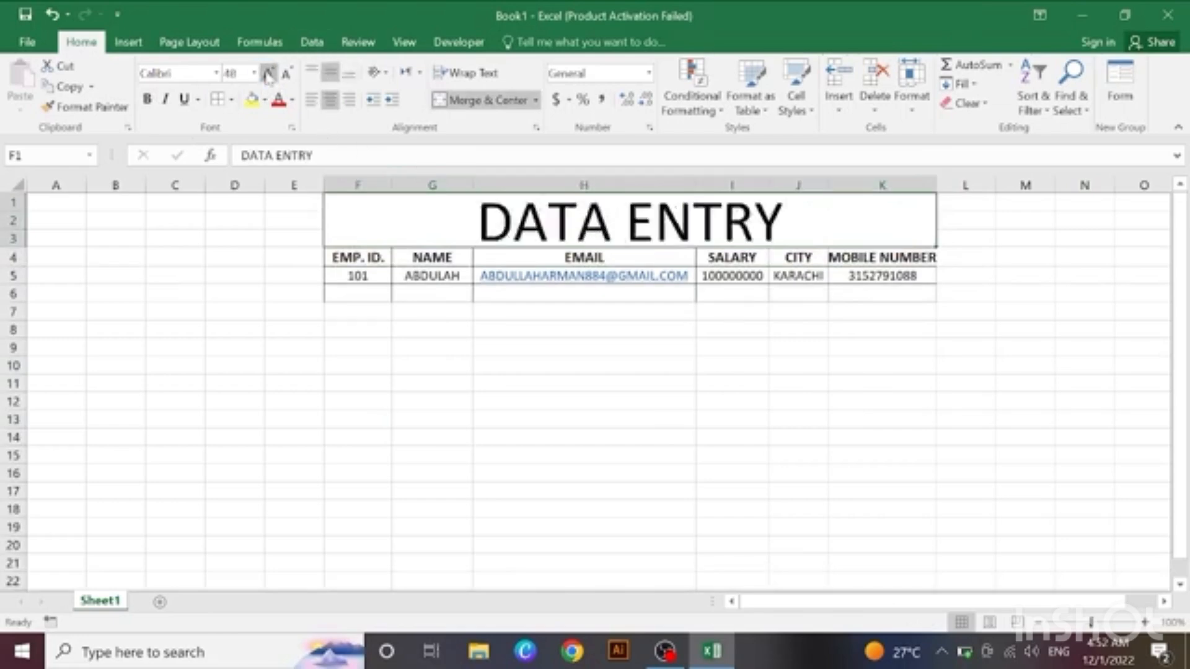
{"action": "left_click", "coordinate": [147, 99]}
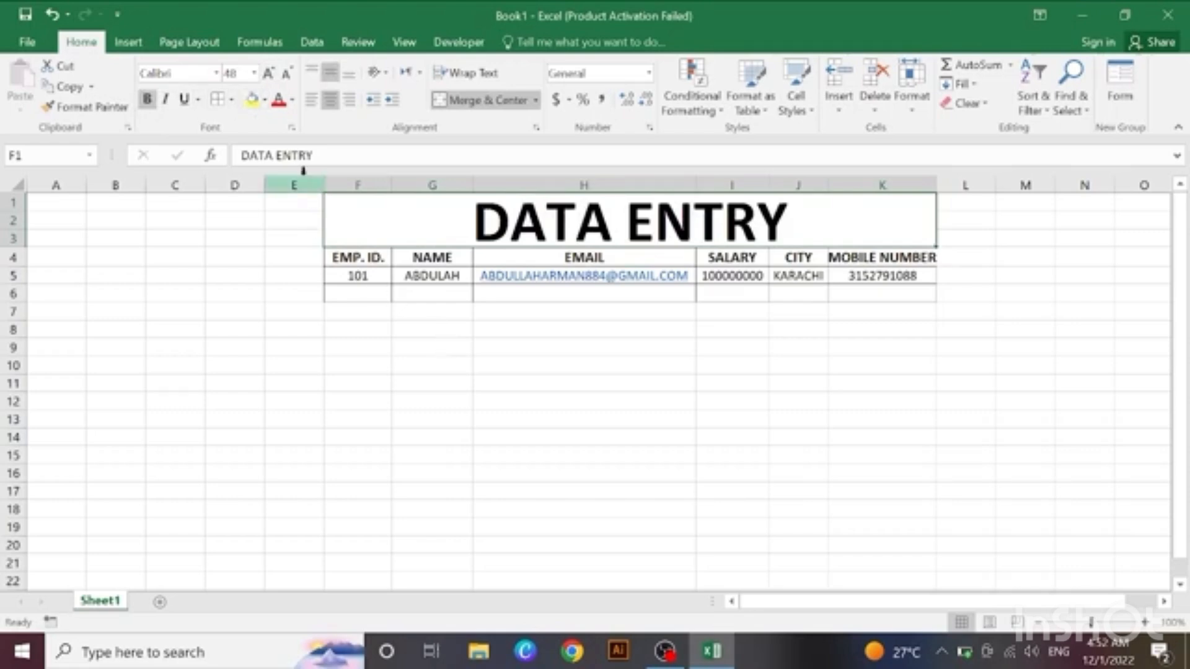
Step: Fill the DATA ENTRY title cell with a light green theme color
{"action": "left_click", "coordinate": [264, 100]}
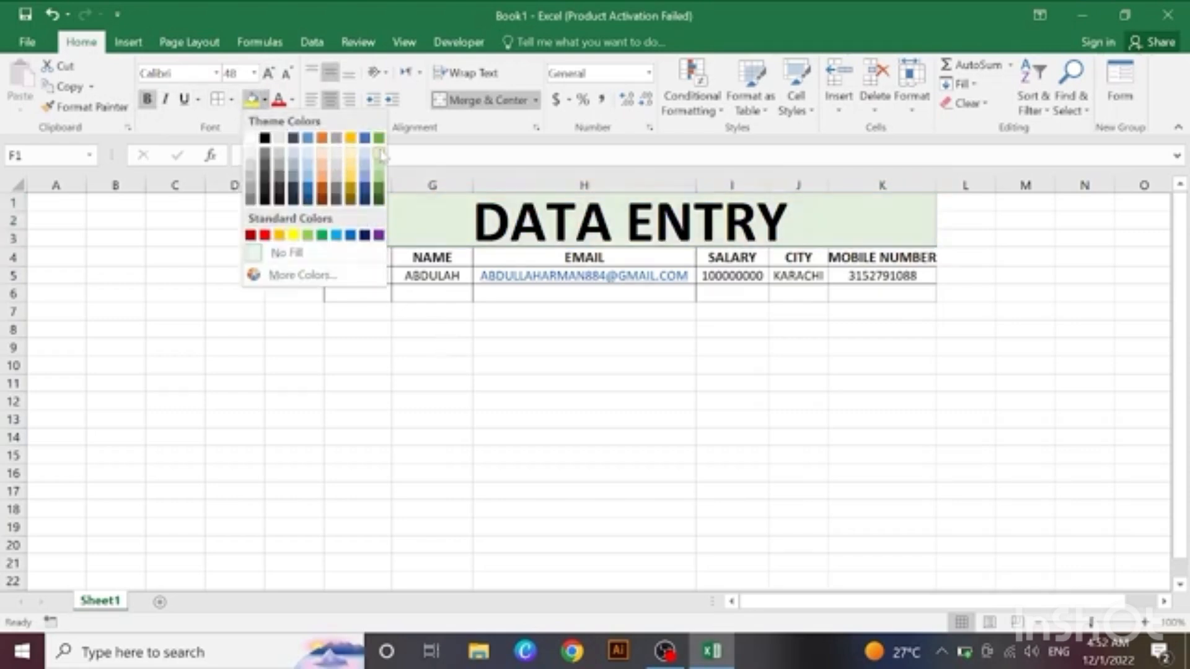
{"action": "left_click", "coordinate": [378, 177]}
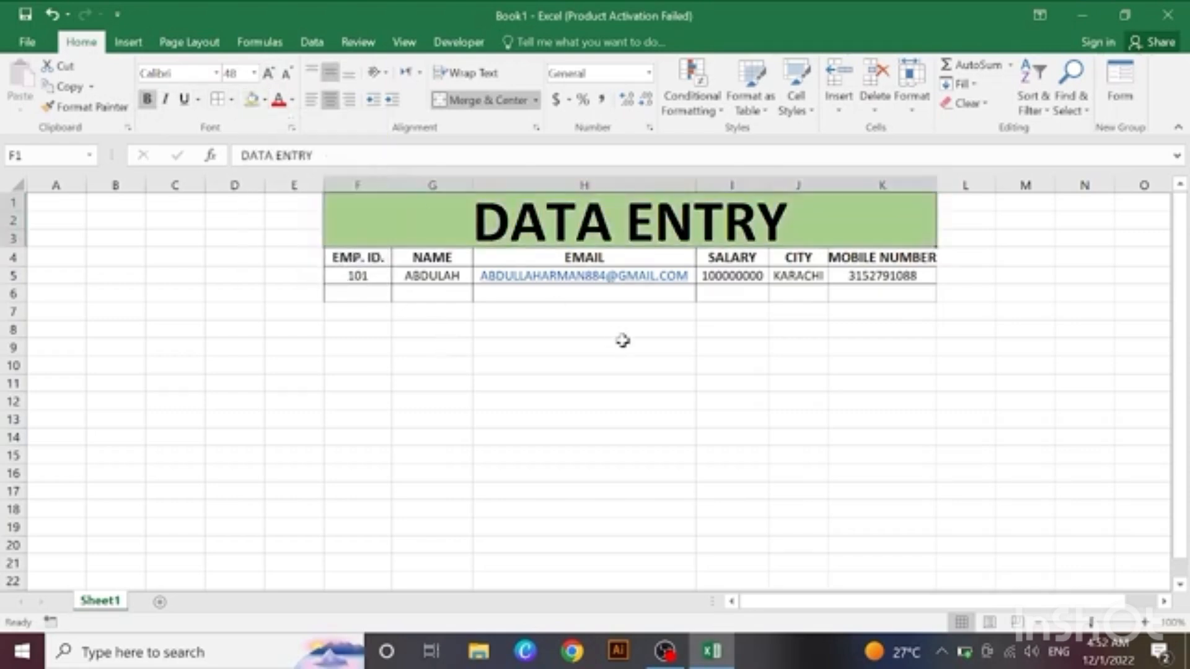
{"action": "left_click", "coordinate": [623, 340]}
Step: Open the data form for F5:K5, including the label row above, and start a new record
{"action": "left_click", "coordinate": [344, 272]}
{"action": "left_click_drag", "start_coordinate": [344, 273], "coordinate": [847, 279]}
{"action": "left_click", "coordinate": [1120, 93]}
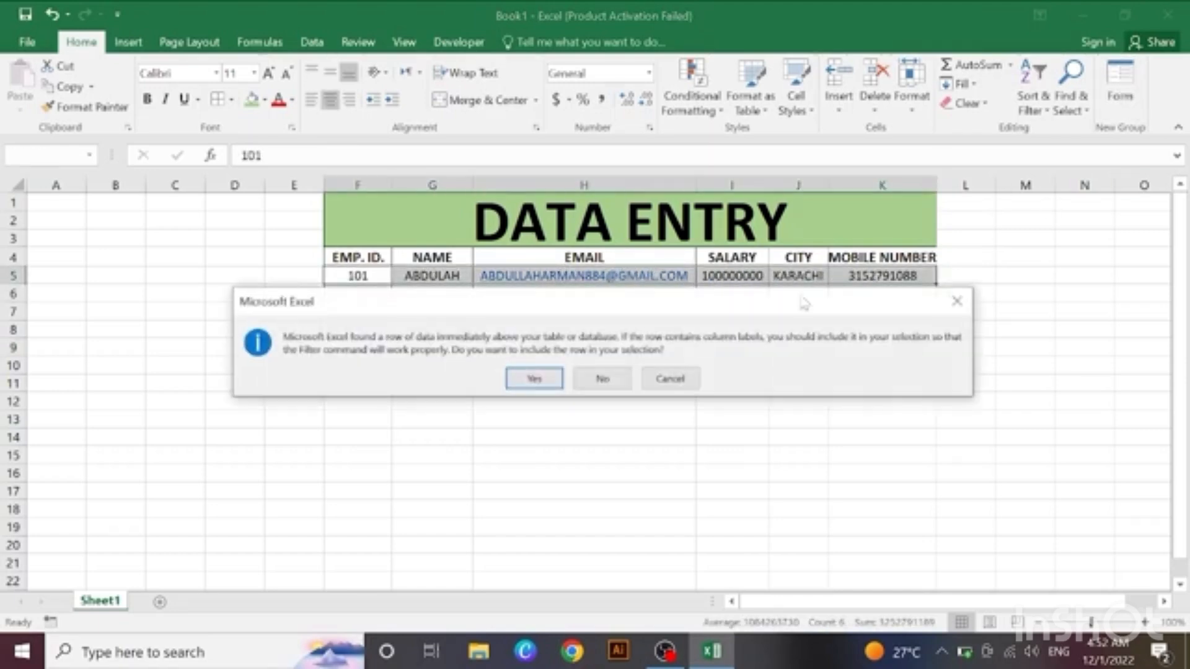
{"action": "left_click", "coordinate": [542, 385]}
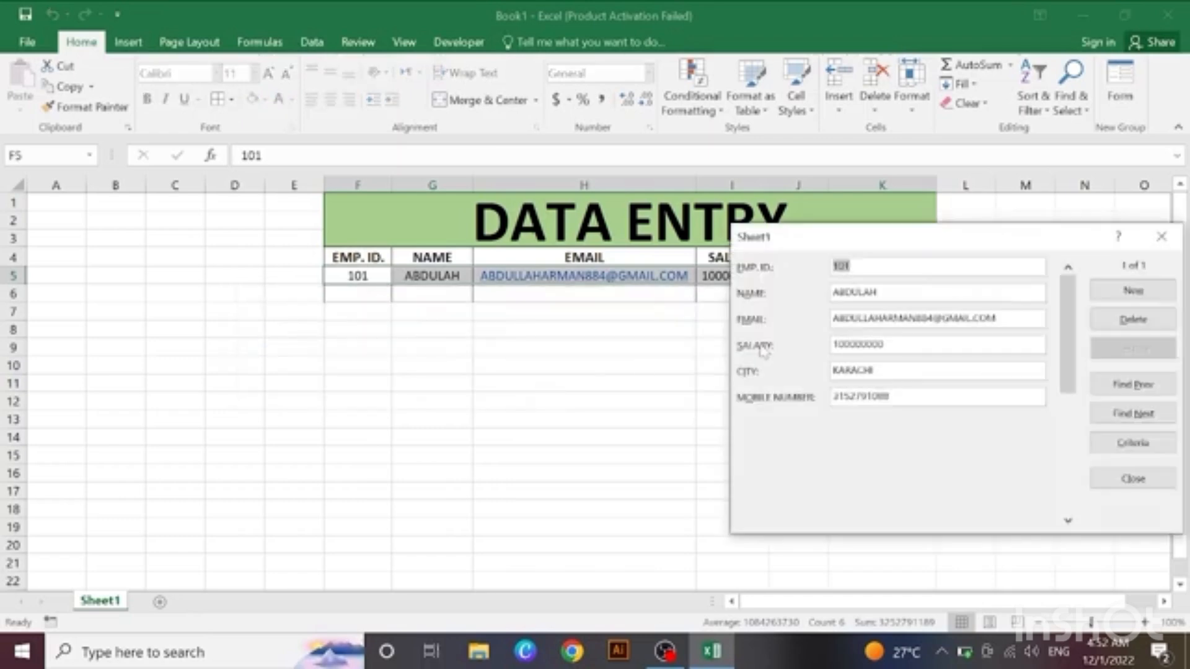
{"action": "left_click_drag", "start_coordinate": [1053, 237], "coordinate": [696, 358]}
{"action": "left_click", "coordinate": [797, 412]}
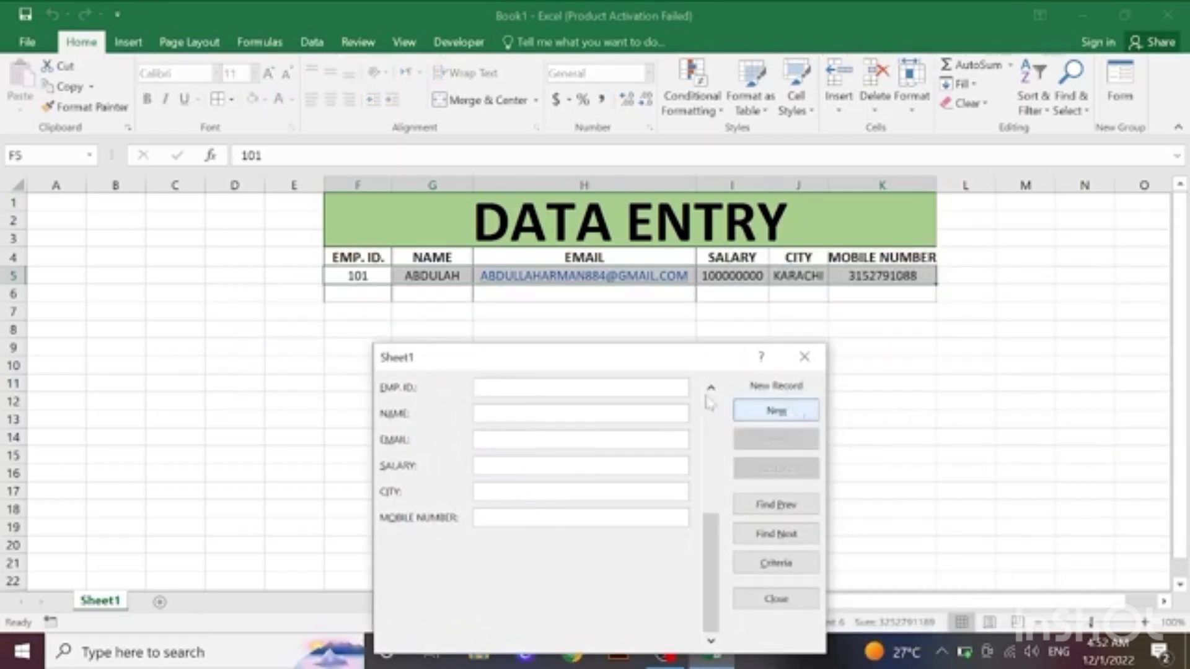
Step: Fill in the employee ID and full name for the second record
{"action": "type", "text": "102"}
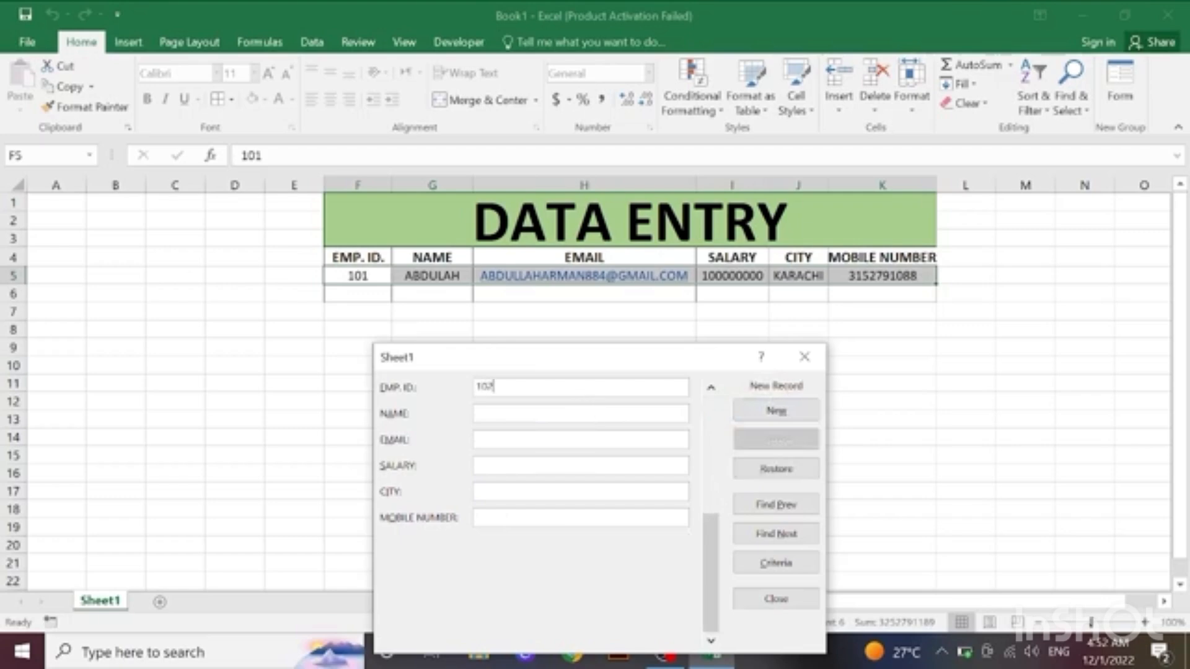
{"action": "key", "text": "Tab"}
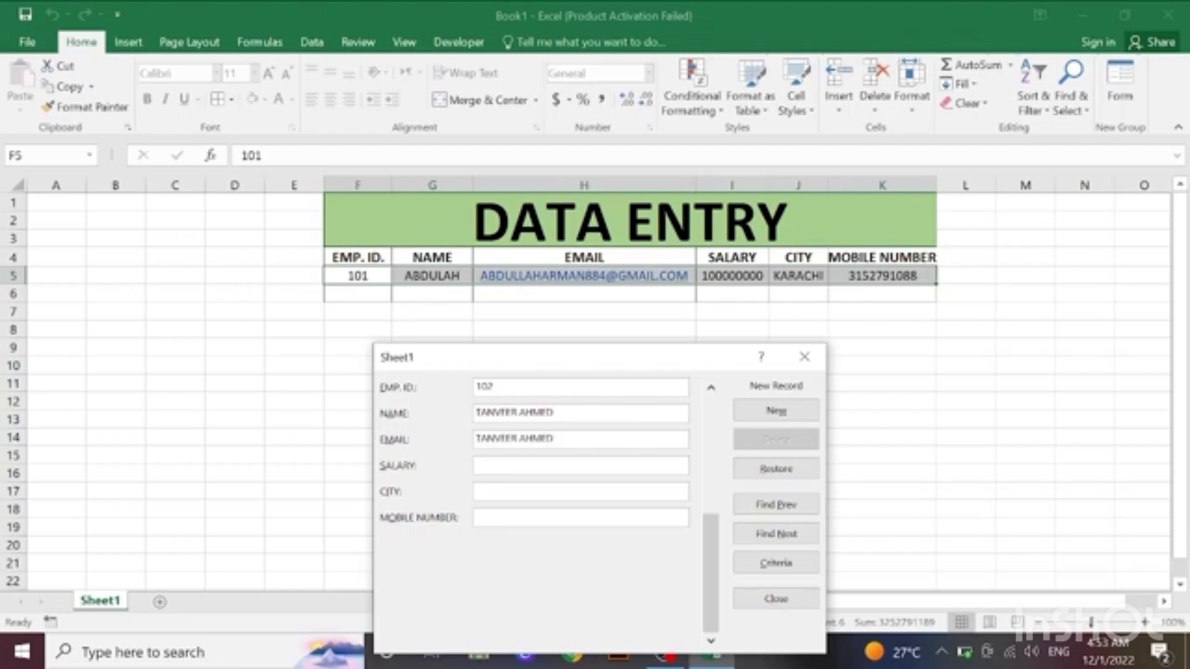
Step: Fill in the second employee's e-mail address, without a space between the names
{"action": "key", "text": "Left"}
{"action": "key", "text": "Left"}
{"action": "key", "text": "Left"}
{"action": "key", "text": "Left"}
{"action": "key", "text": "Left"}
{"action": "key", "text": "BackSpace"}
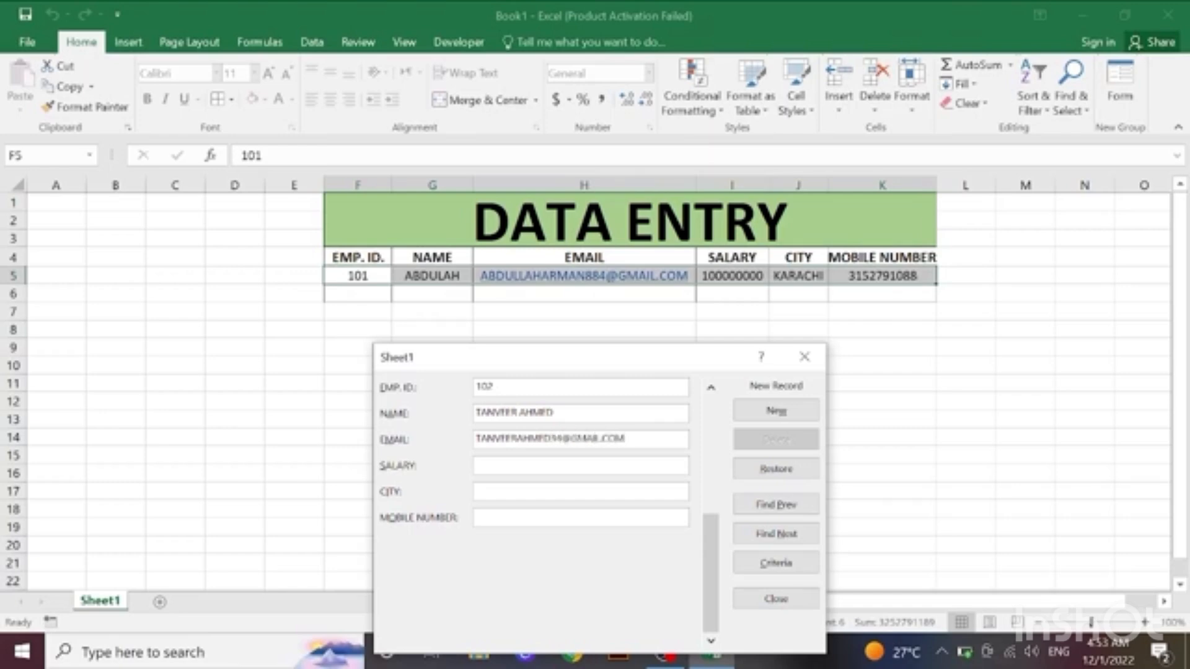
{"action": "type", "text": "500000000000"}
{"action": "type", "text": "ISLAMABAD"}
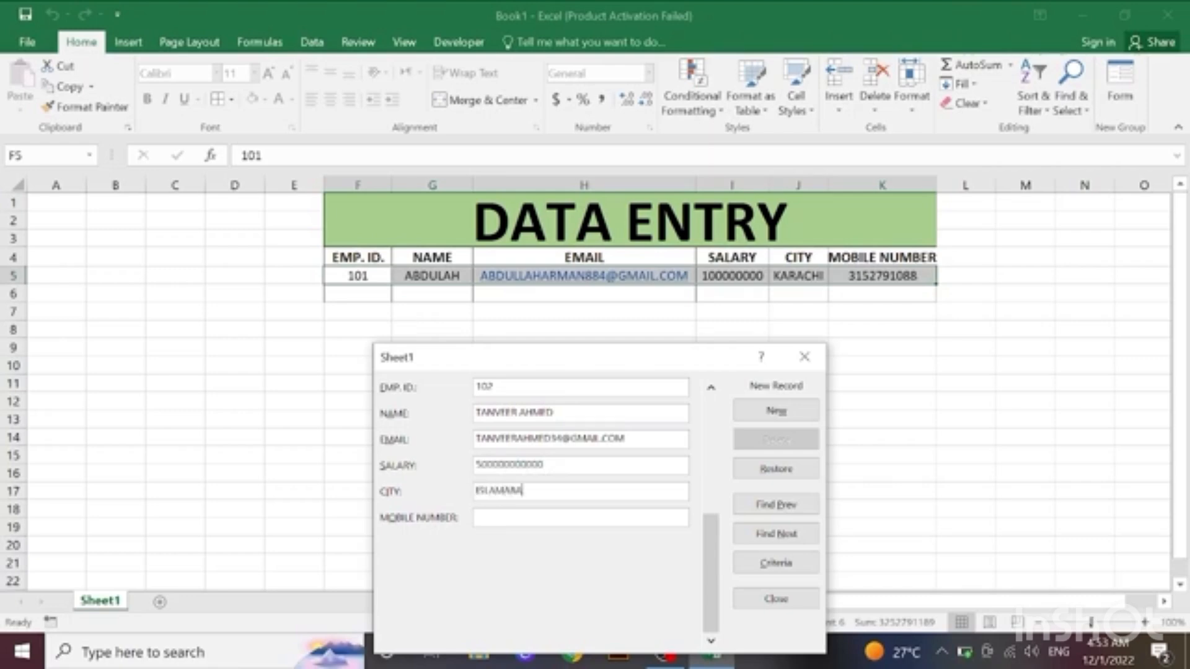
{"action": "key", "text": "Return"}
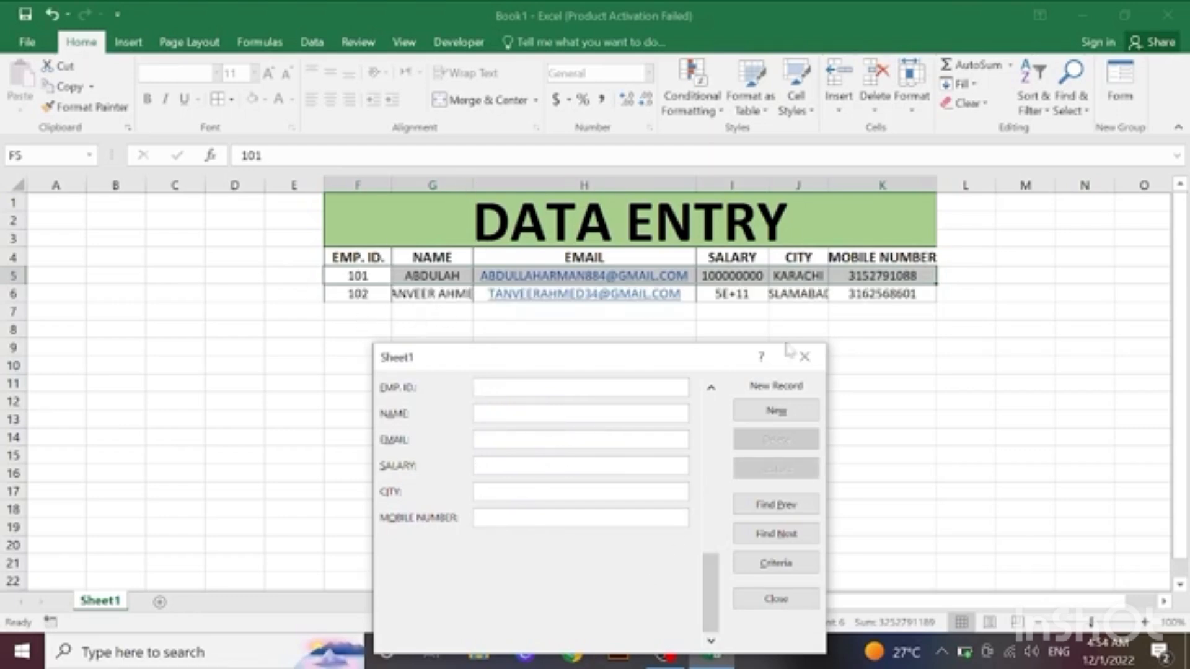
Step: Close the data form and widen the NAME, SALARY and CITY columns to fit their entries
{"action": "left_click", "coordinate": [803, 356]}
{"action": "left_click_drag", "start_coordinate": [473, 185], "coordinate": [508, 186]}
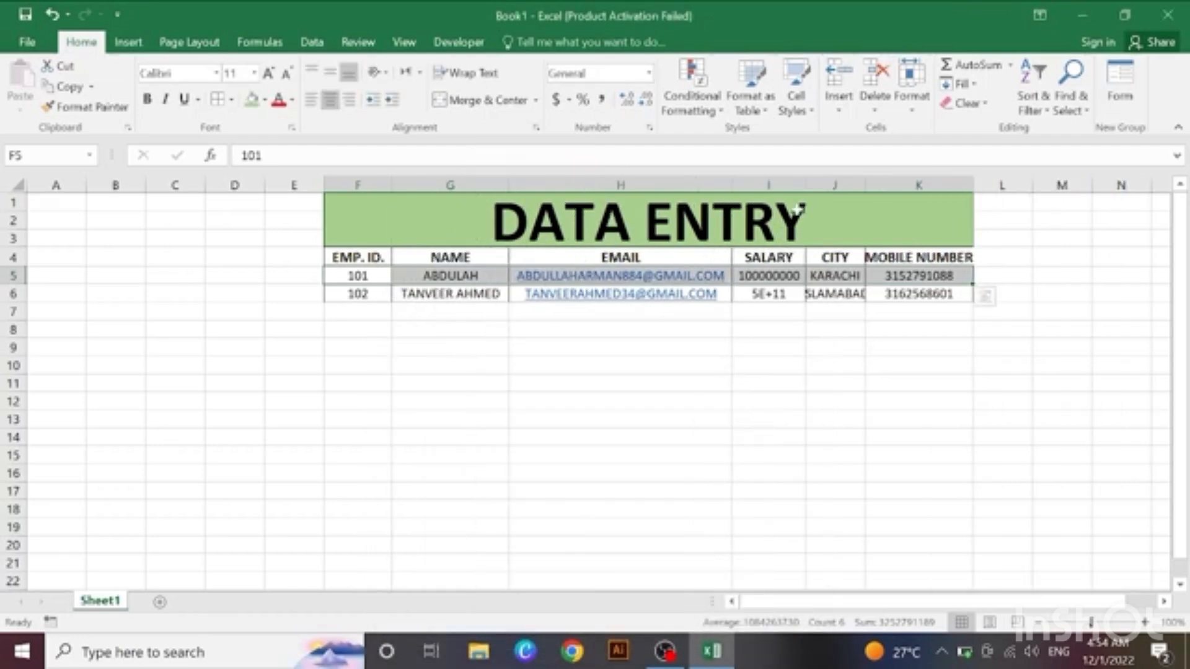
{"action": "left_click_drag", "start_coordinate": [805, 185], "coordinate": [906, 181]}
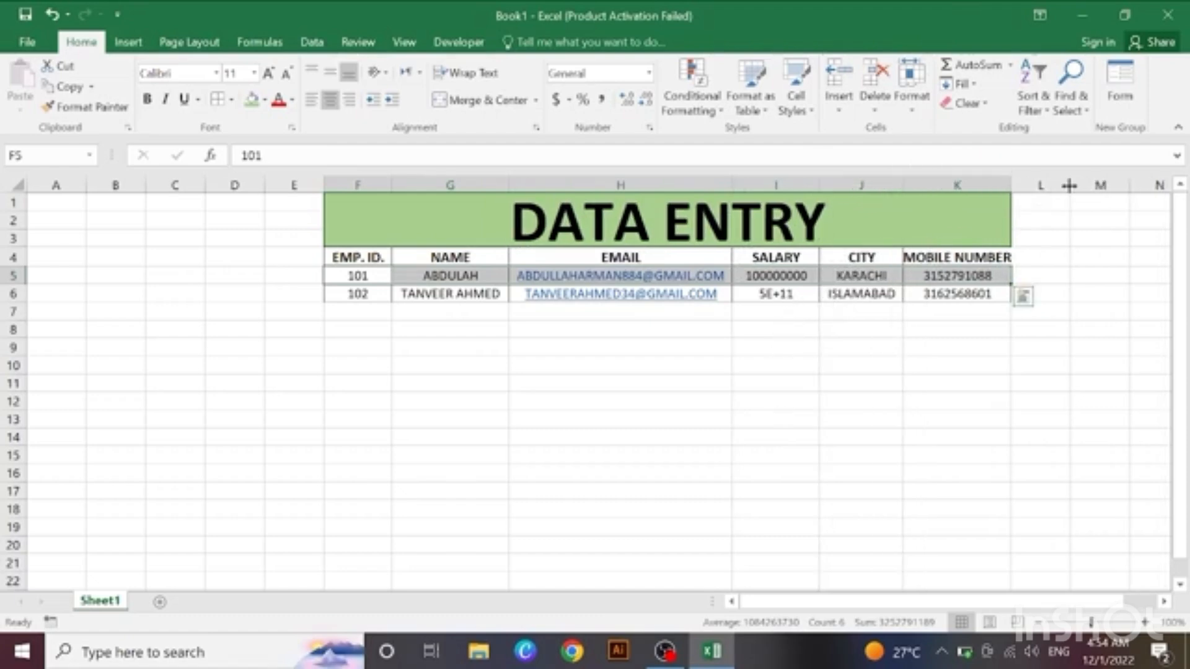
Step: Reopen the data form, go to the second record and change its salary to 5000000
{"action": "left_click", "coordinate": [1115, 79]}
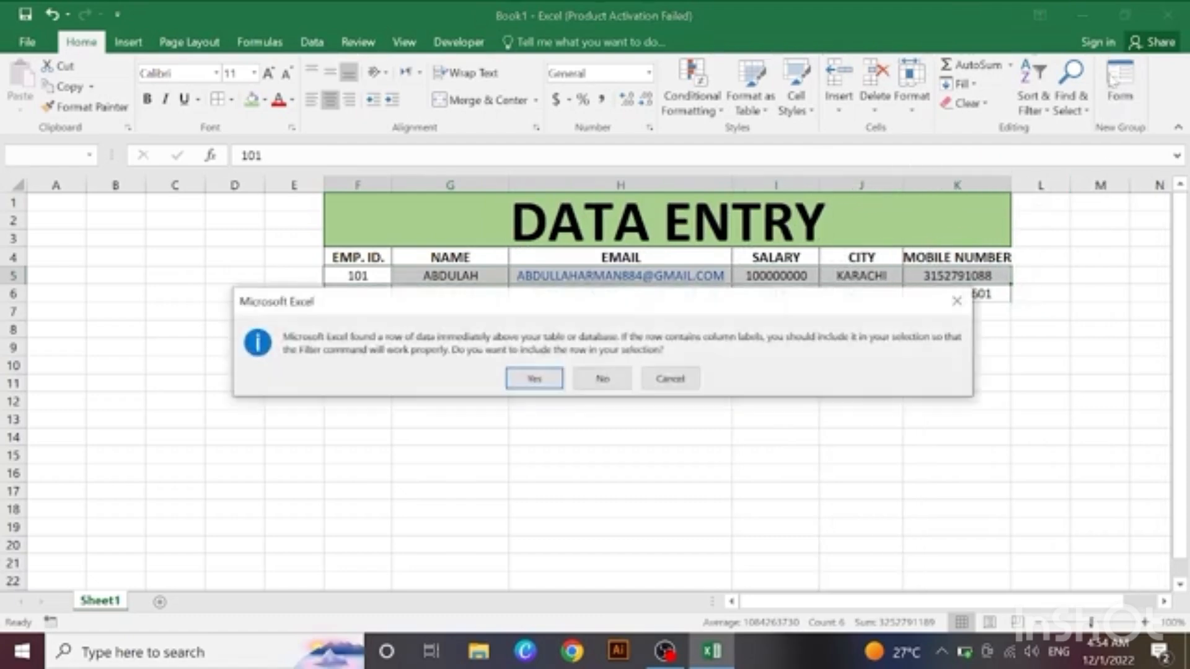
{"action": "left_click", "coordinate": [534, 379]}
{"action": "left_click", "coordinate": [776, 477]}
{"action": "left_click", "coordinate": [780, 505]}
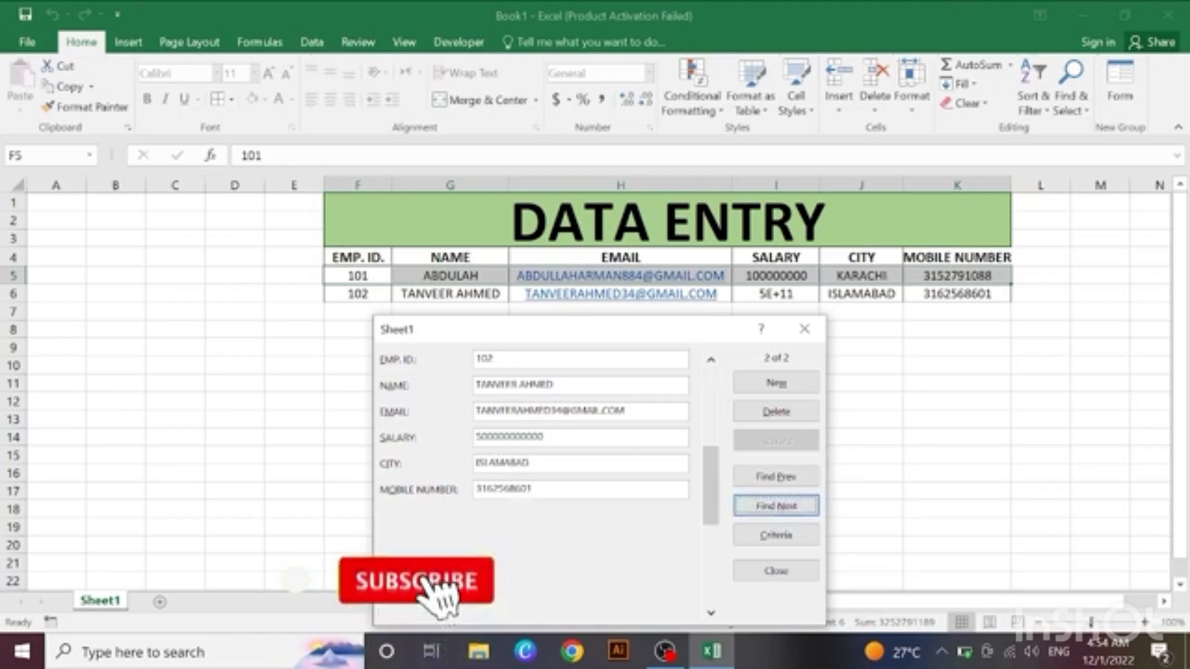
{"action": "key", "text": "BackSpace"}
{"action": "key", "text": "BackSpace"}
{"action": "key", "text": "BackSpace"}
{"action": "key", "text": "BackSpace"}
{"action": "key", "text": "BackSpace"}
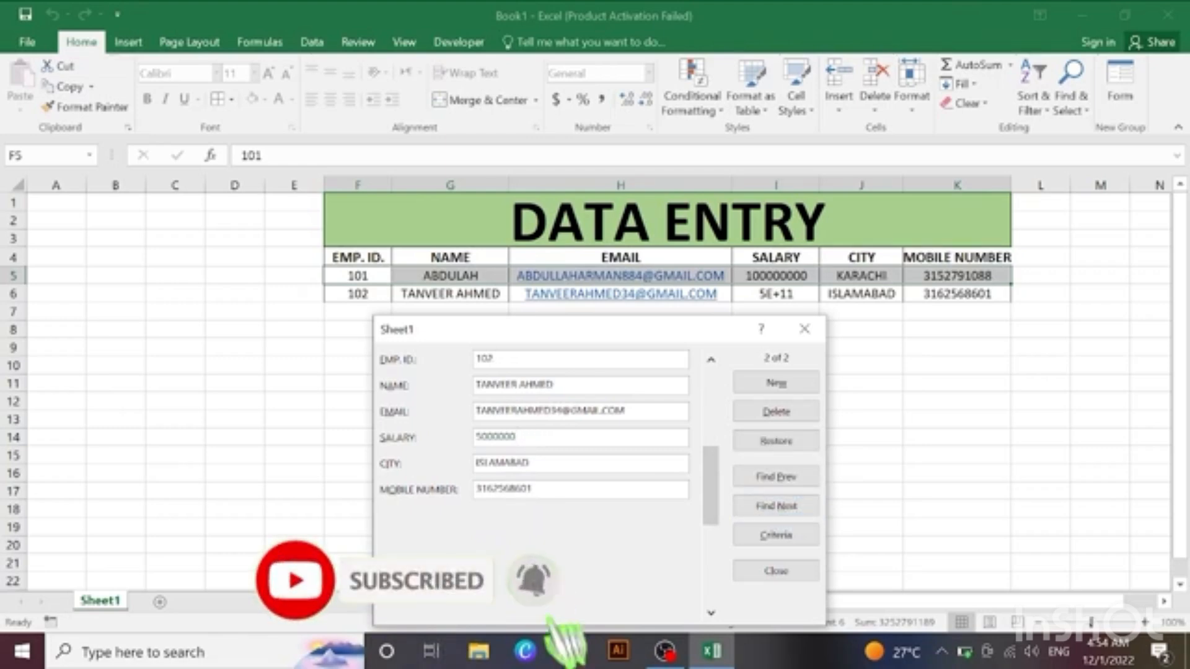
{"action": "key", "text": "Return"}
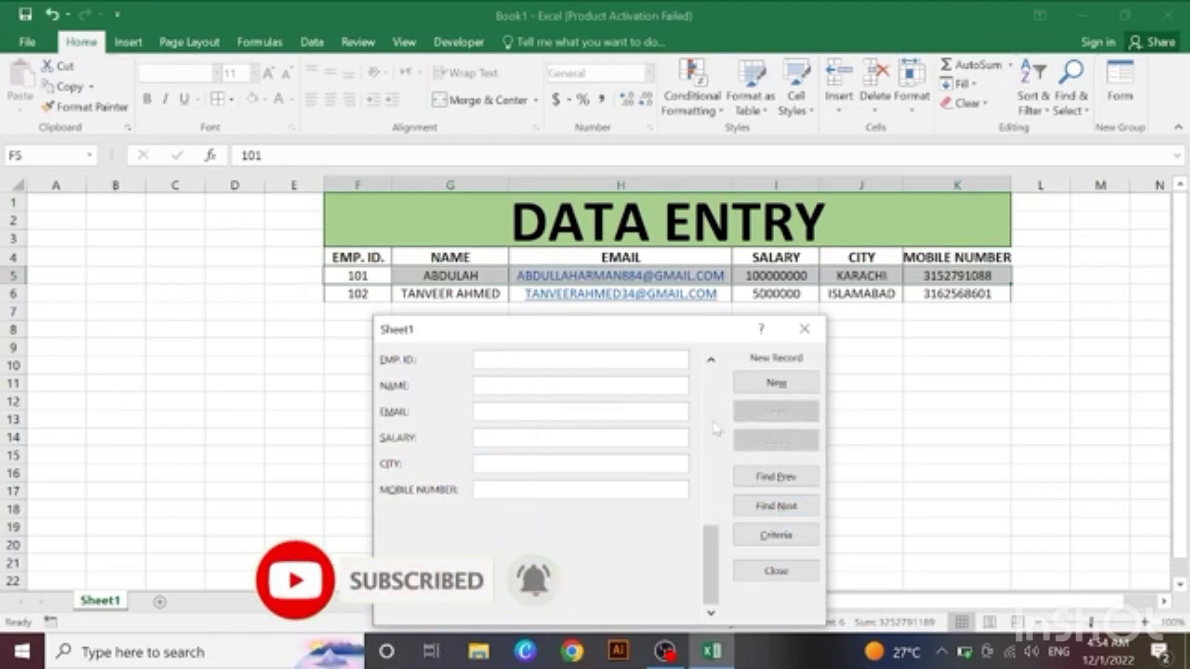
Step: Fill in the employee ID, name and e-mail address for a third record
{"action": "type", "text": "103"}
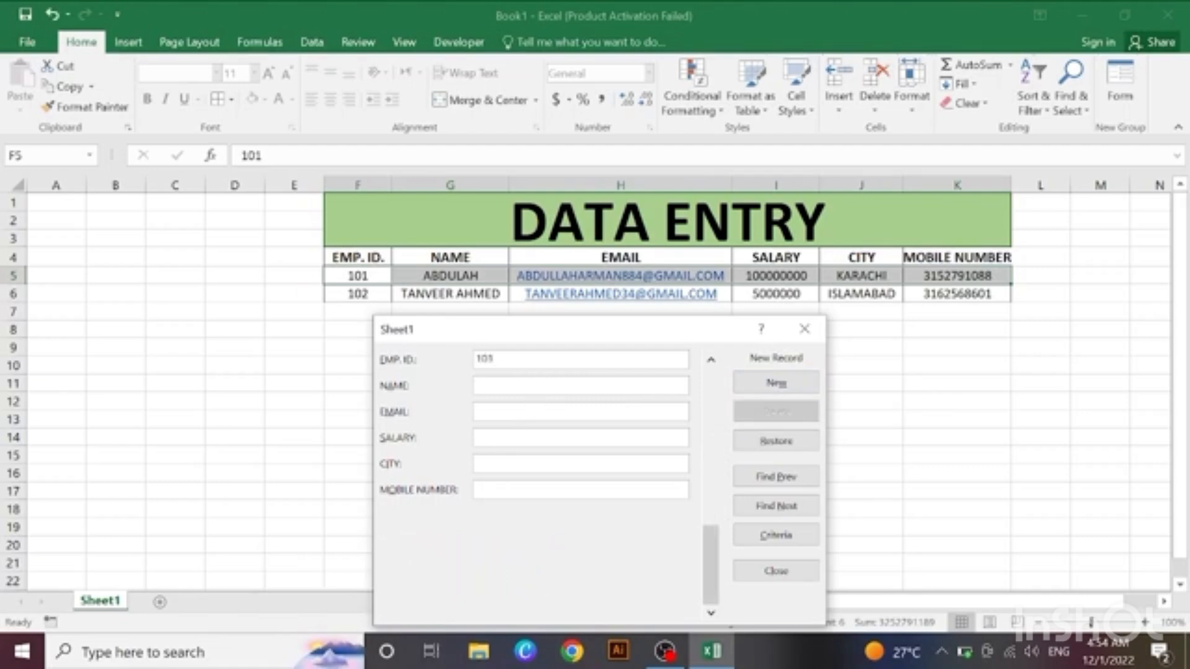
{"action": "key", "text": "Tab"}
{"action": "left_click_drag", "start_coordinate": [624, 335], "coordinate": [629, 364]}
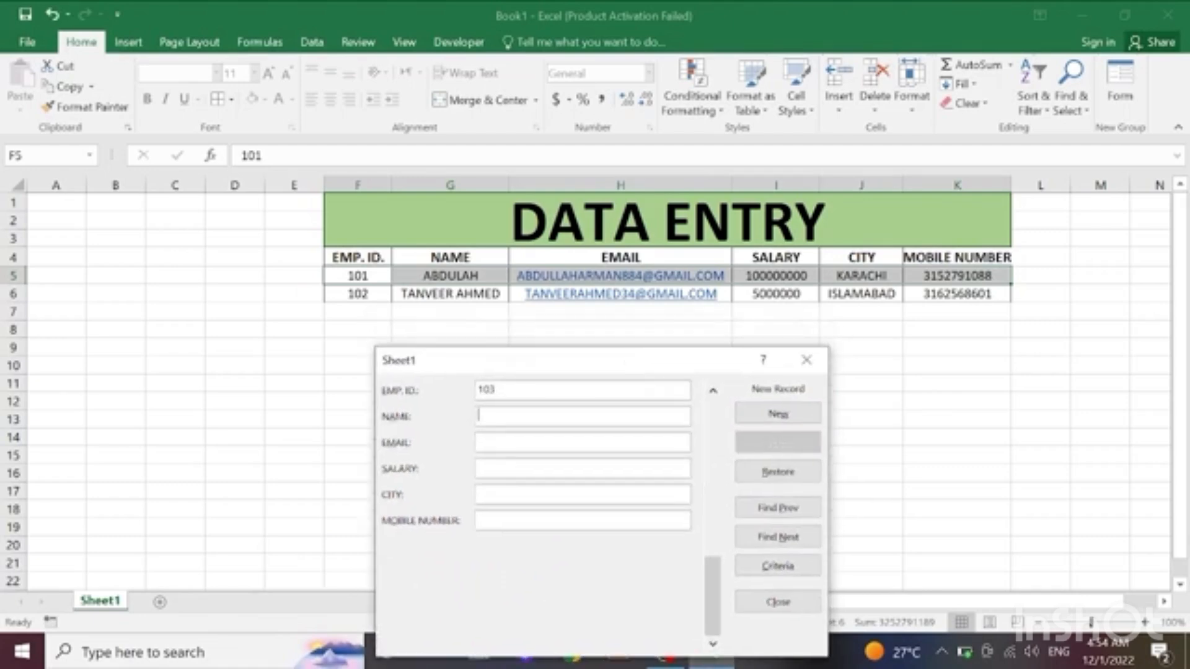
{"action": "type", "text": "ROHAN"}
{"action": "key", "text": "Tab"}
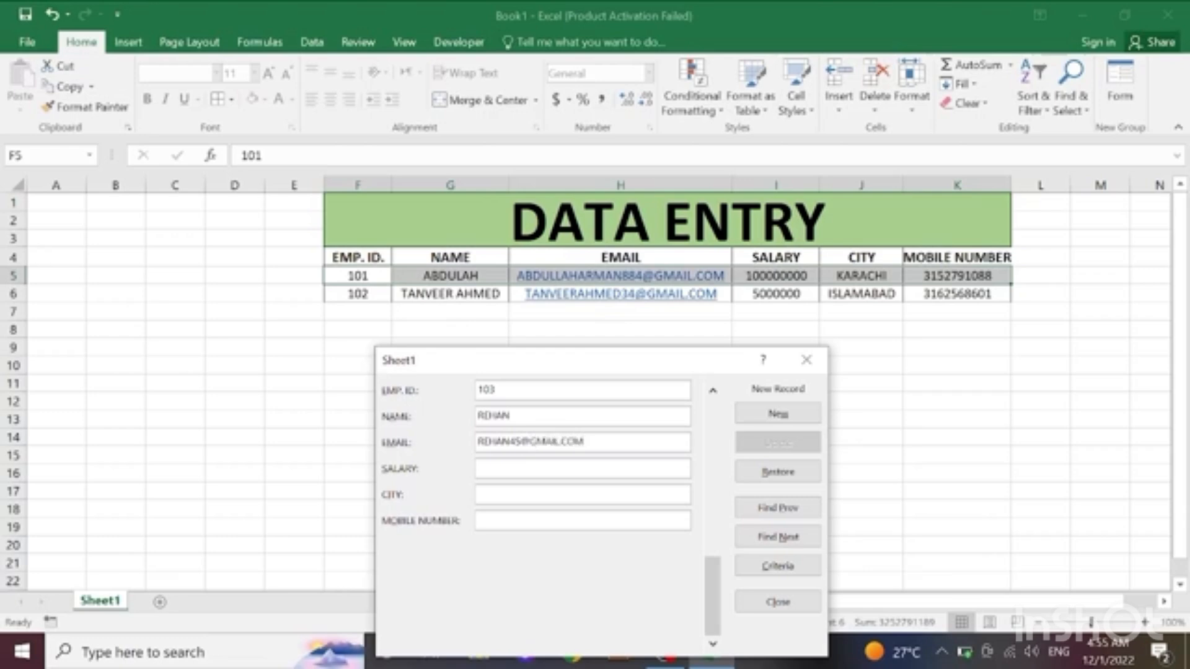
Step: Enter salary 35000000, city KARACHI and the mobile number, and add the third record to the table
{"action": "key", "text": "Tab"}
{"action": "type", "text": "35000000"}
{"action": "type", "text": "KARACHI"}
{"action": "key", "text": "Tab"}
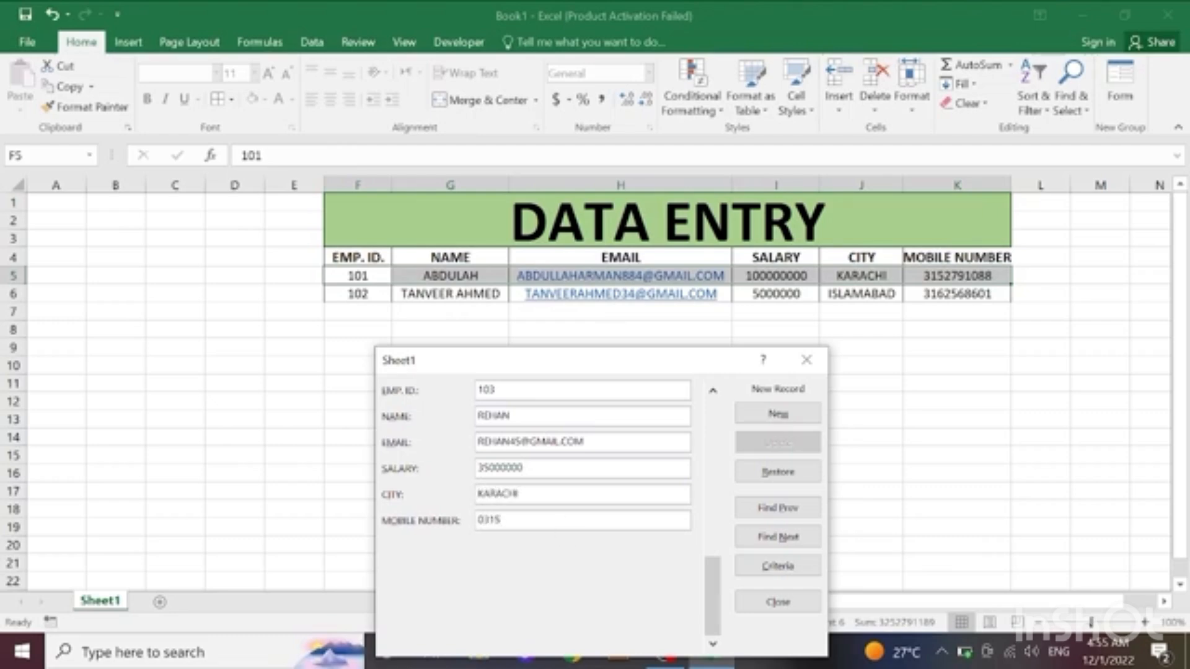
{"action": "key", "text": "Return"}
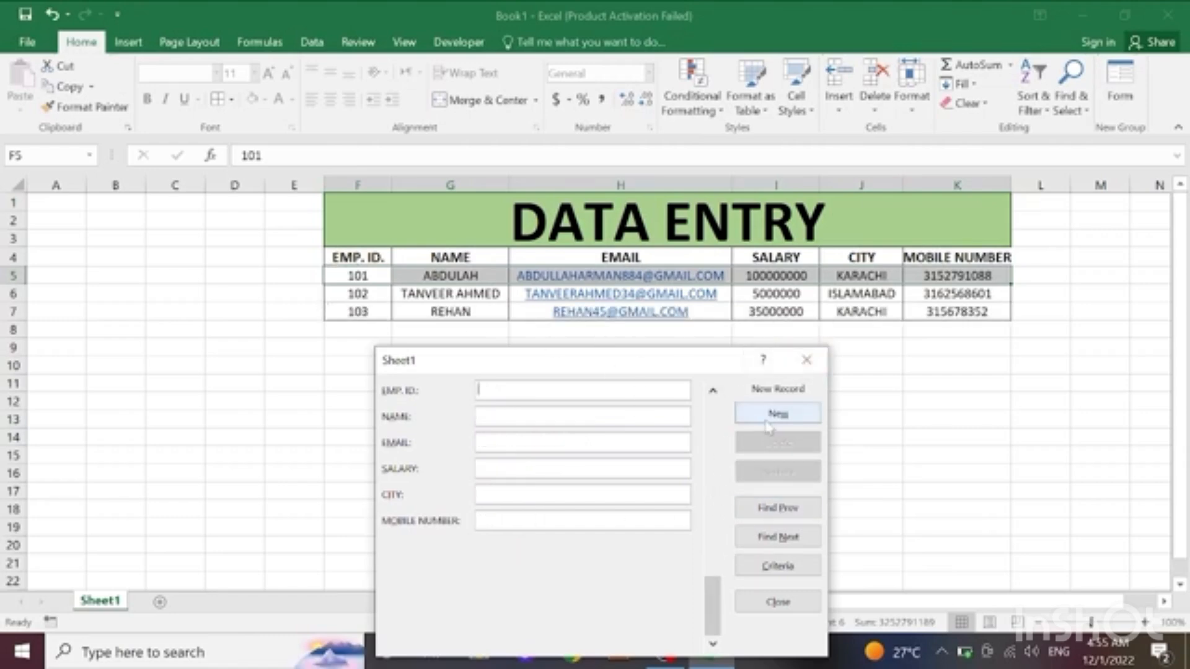
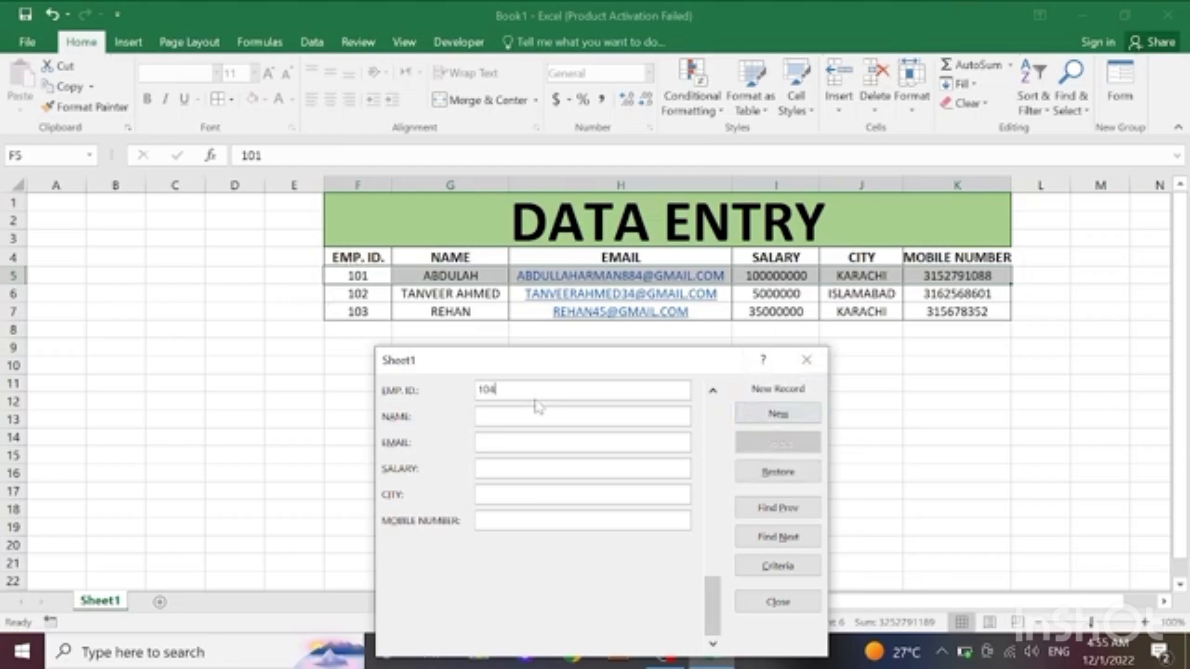
Step: Fill in the employee ID, name and e-mail address for a fourth record
{"action": "key", "text": "Tab"}
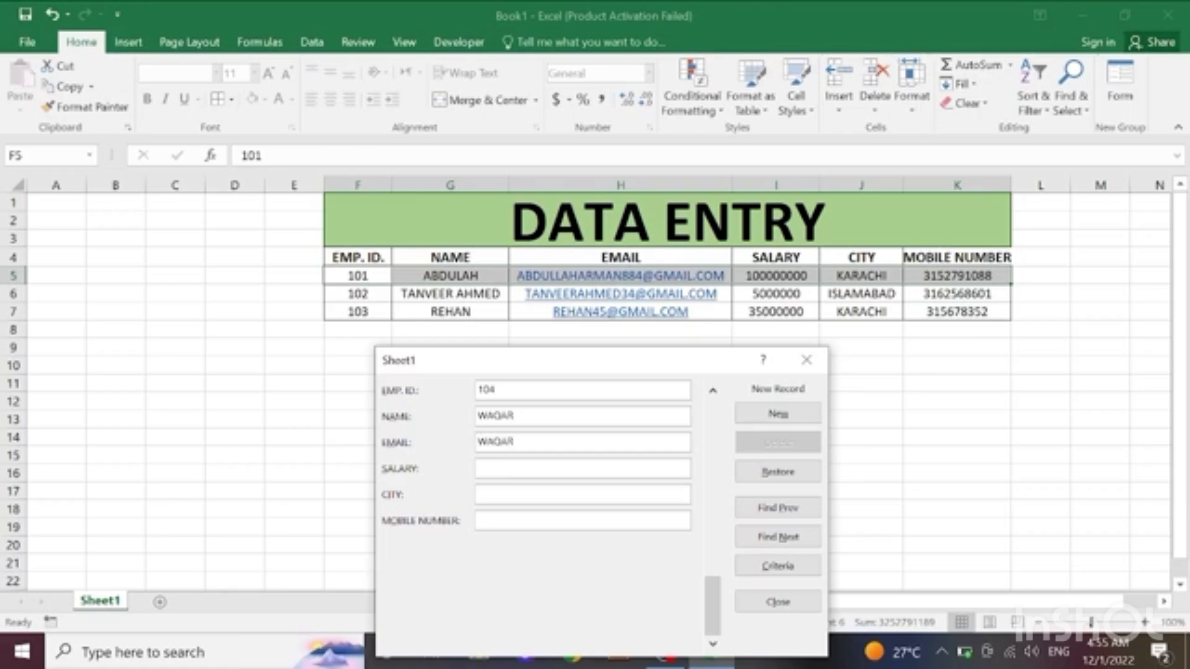
{"action": "key", "text": "BackSpace"}
{"action": "key", "text": "BackSpace"}
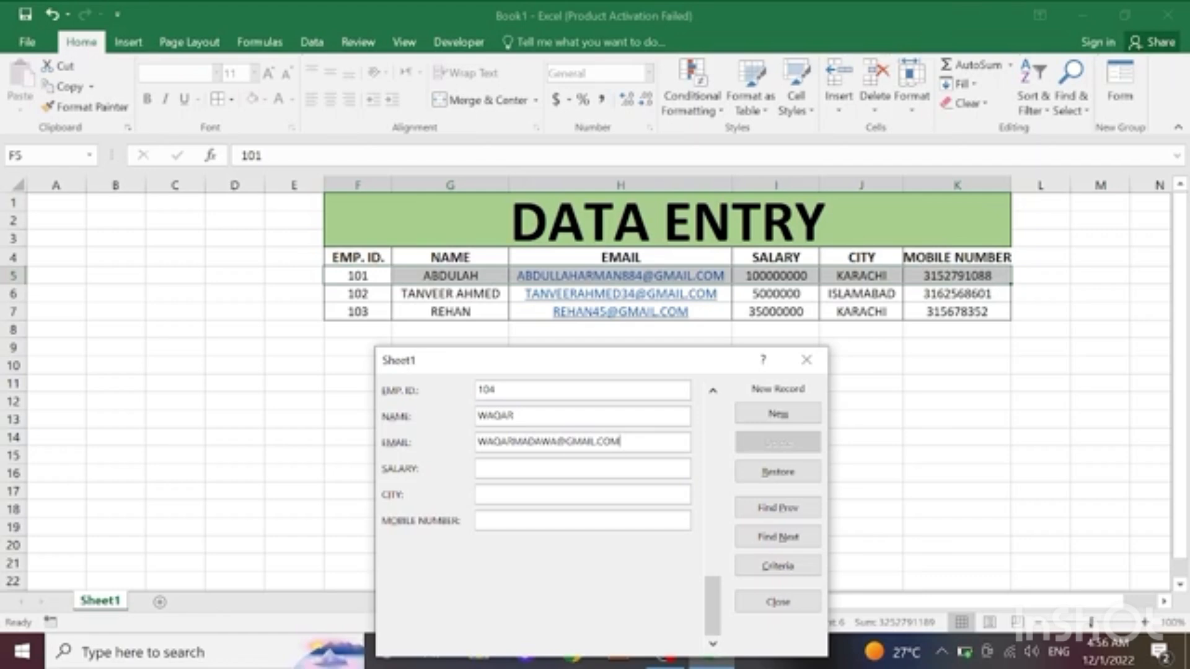
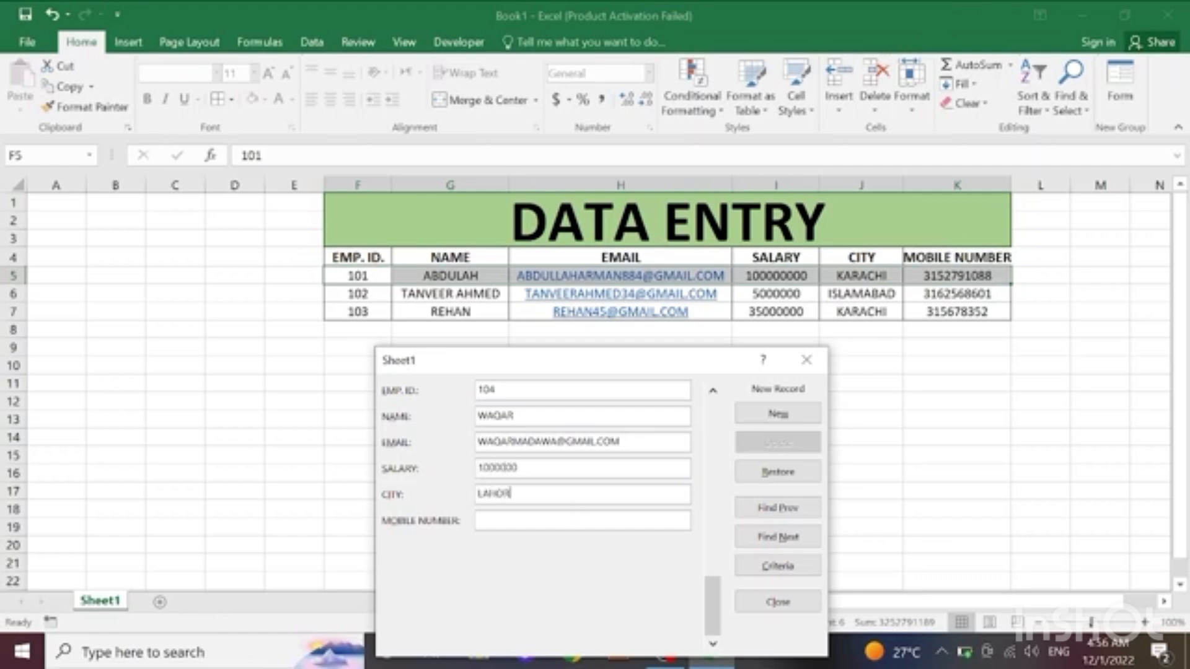
Step: Enter salary 1000000, city LAHORE and the mobile number, and add the fourth record to the table
{"action": "key", "text": "Return"}
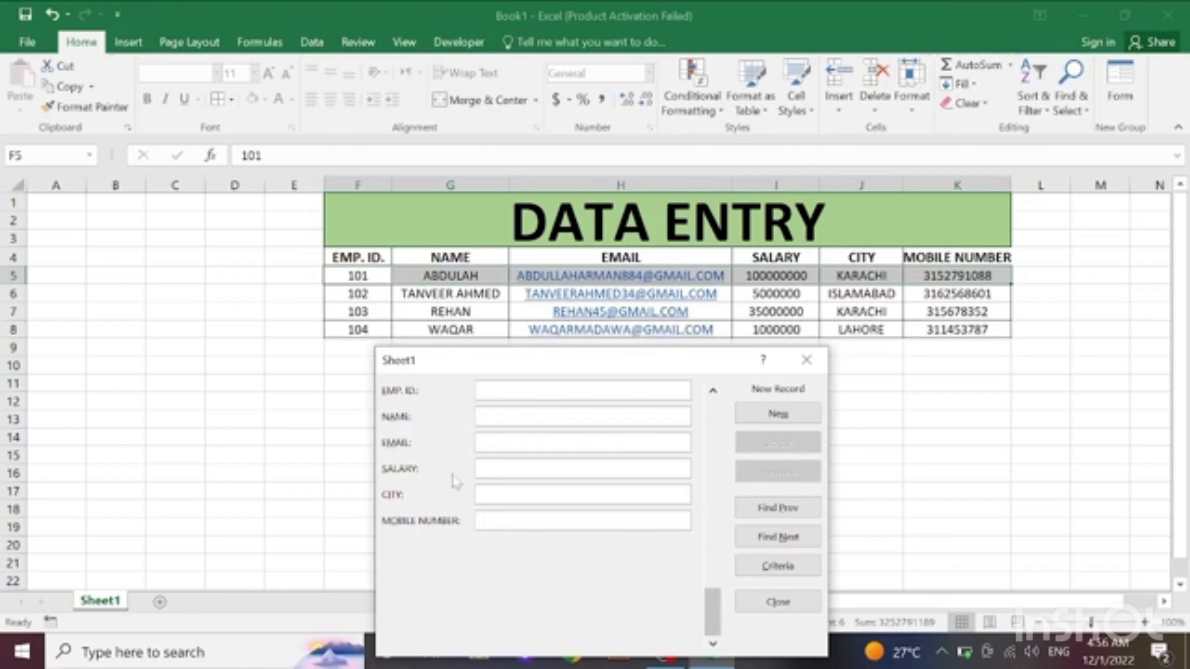
Step: Move the data form clear of the table and fill in the employee ID, name and e-mail address for a fifth record
{"action": "left_click_drag", "start_coordinate": [668, 367], "coordinate": [685, 399]}
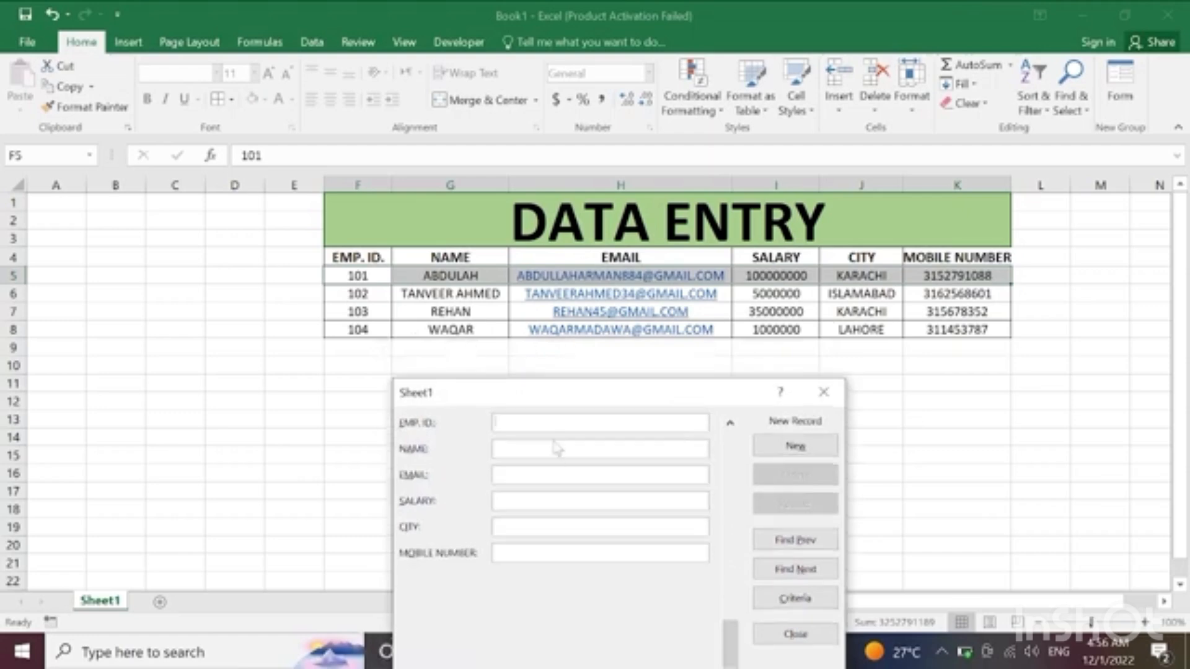
{"action": "type", "text": "105"}
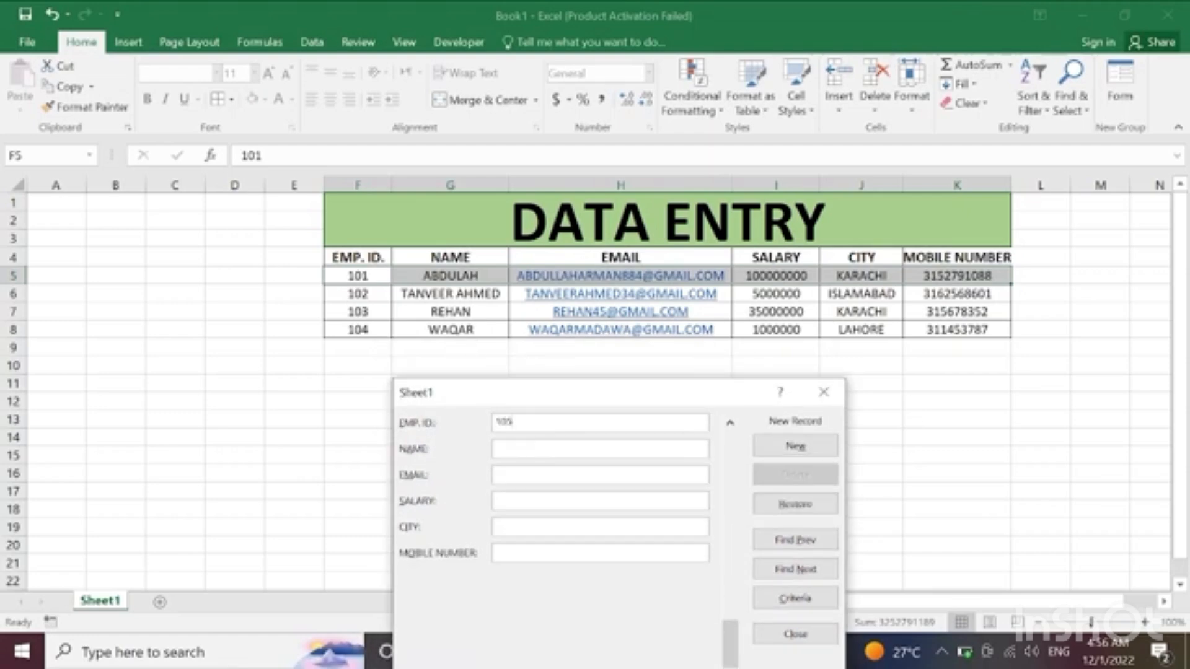
{"action": "key", "text": "Tab"}
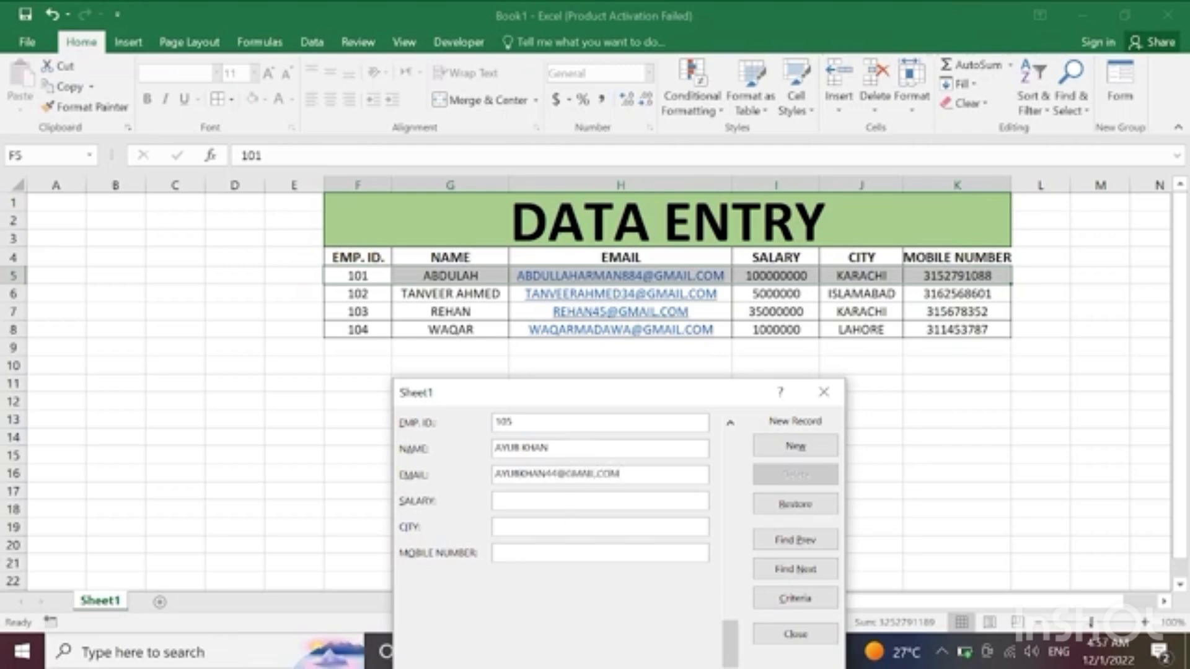
{"action": "type", "text": "12500000"}
Step: Enter salary 12500000, city ATTOCT and the mobile number, and add the fifth record to the table
{"action": "left_click", "coordinate": [561, 530]}
{"action": "type", "text": "ATTOCK"}
{"action": "key", "text": "Tab"}
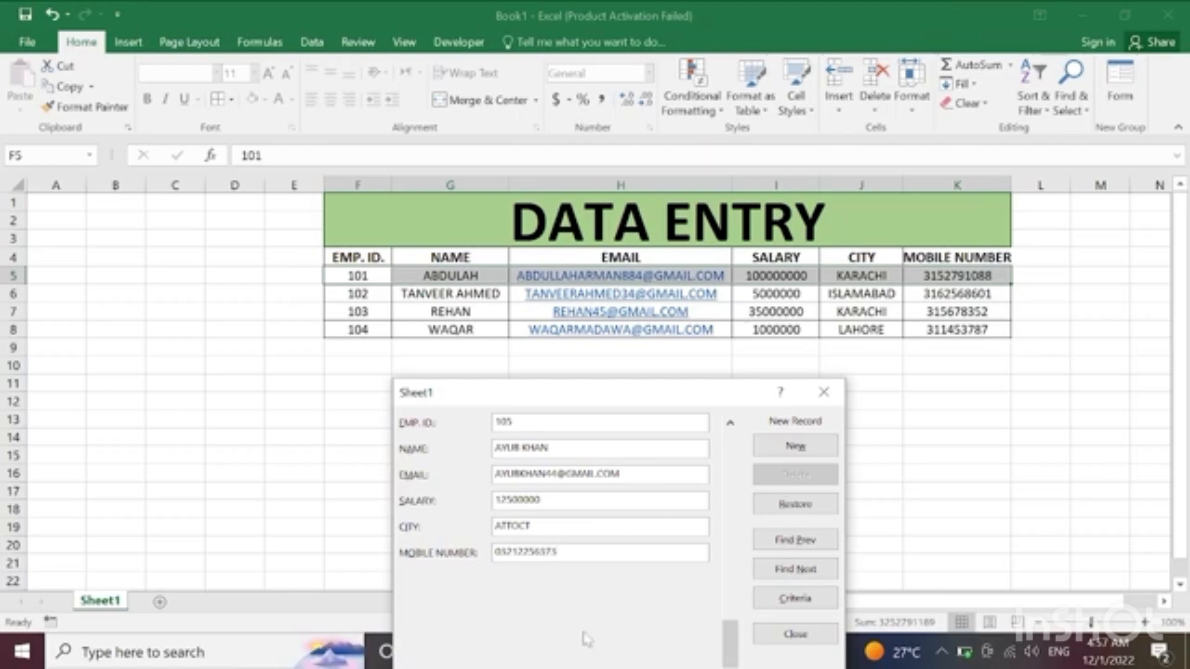
{"action": "key", "text": "Return"}
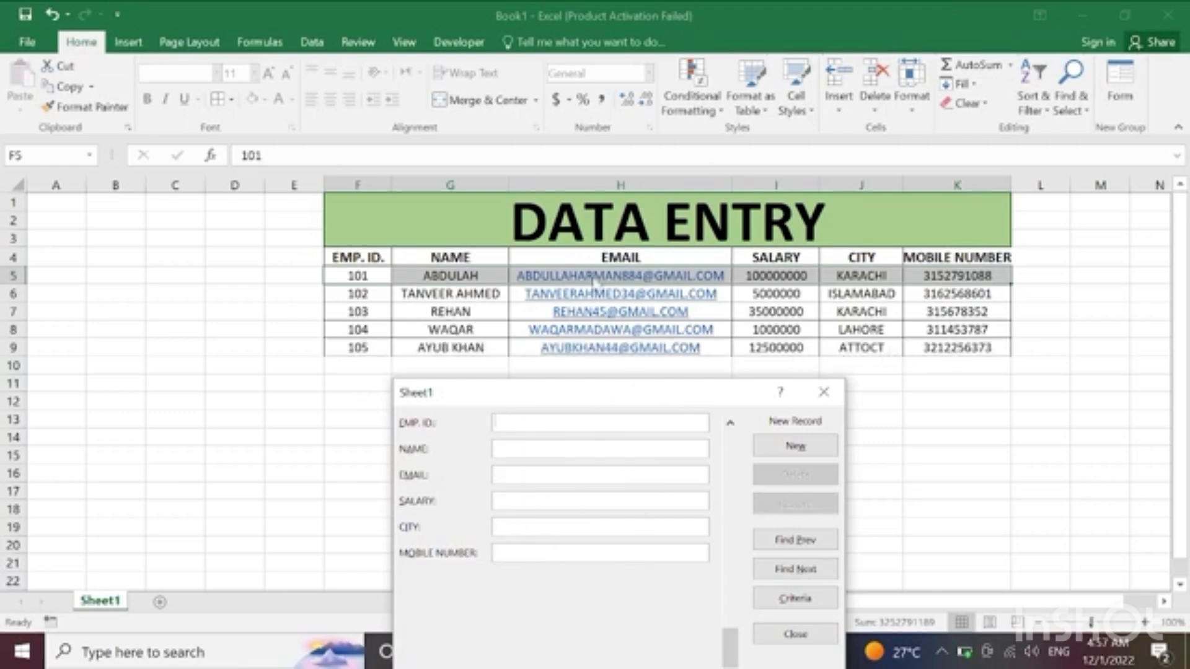
Step: Fill in the employee ID, name and e-mail address for a sixth record
{"action": "type", "text": "106"}
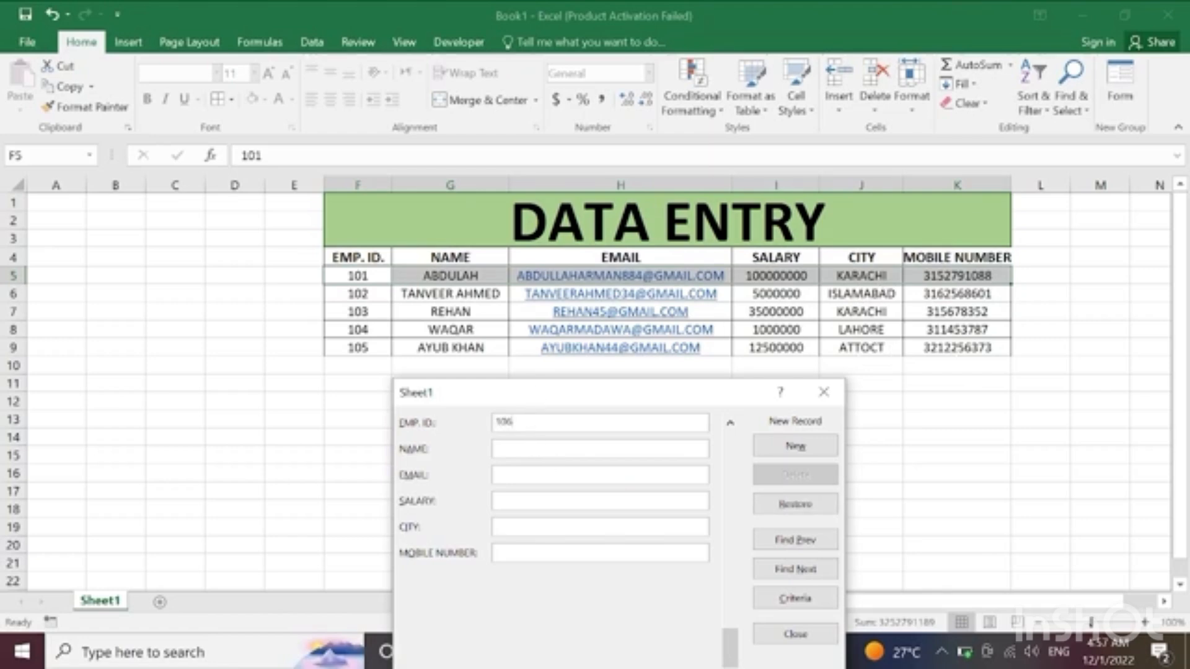
{"action": "key", "text": "Tab"}
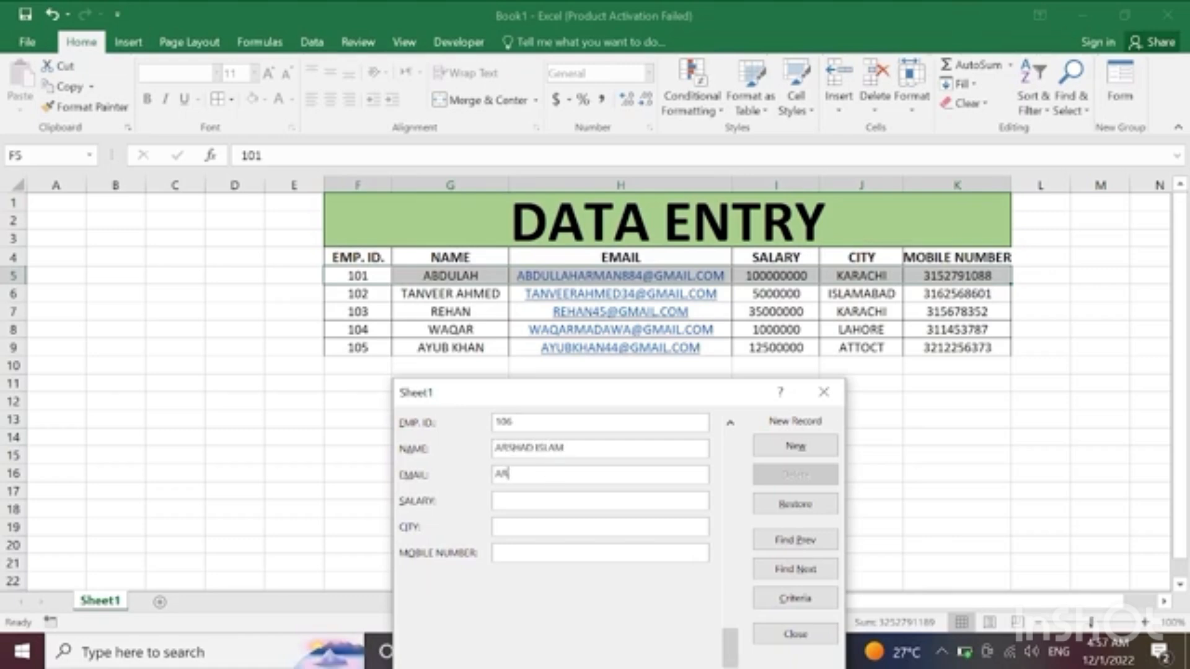
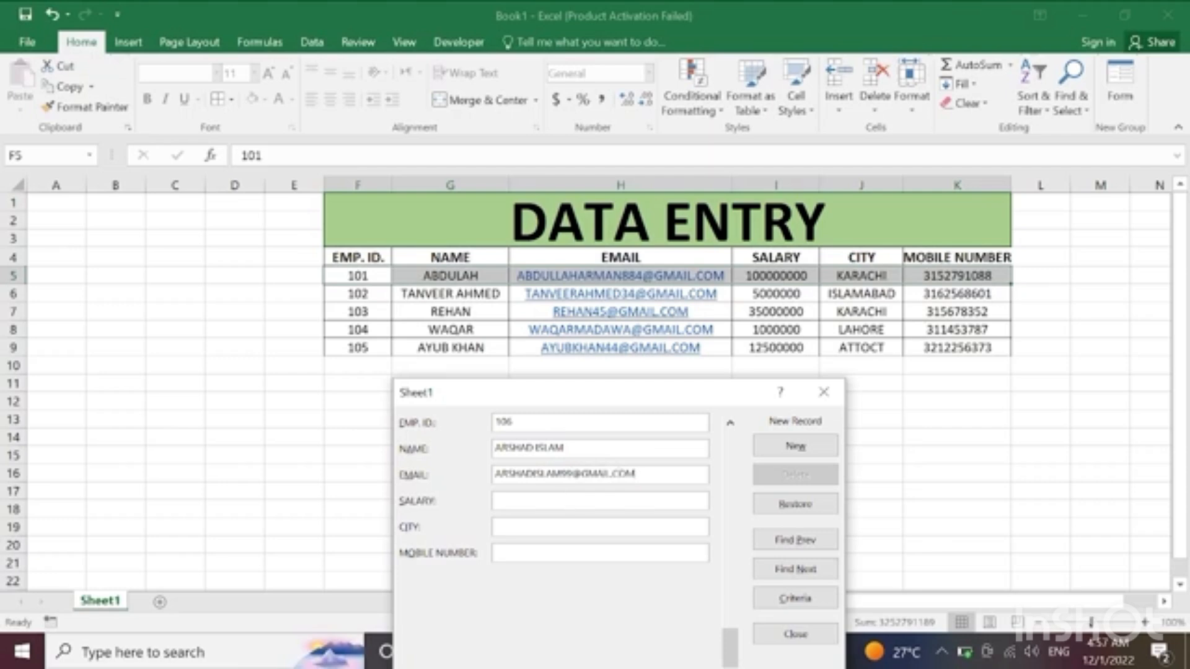
Step: Enter salary 15900000, city KARACHI and the mobile number, and add the sixth record to the table
{"action": "key", "text": "Tab"}
{"action": "type", "text": "1"}
{"action": "type", "text": "5900000"}
{"action": "type", "text": "KARACHI"}
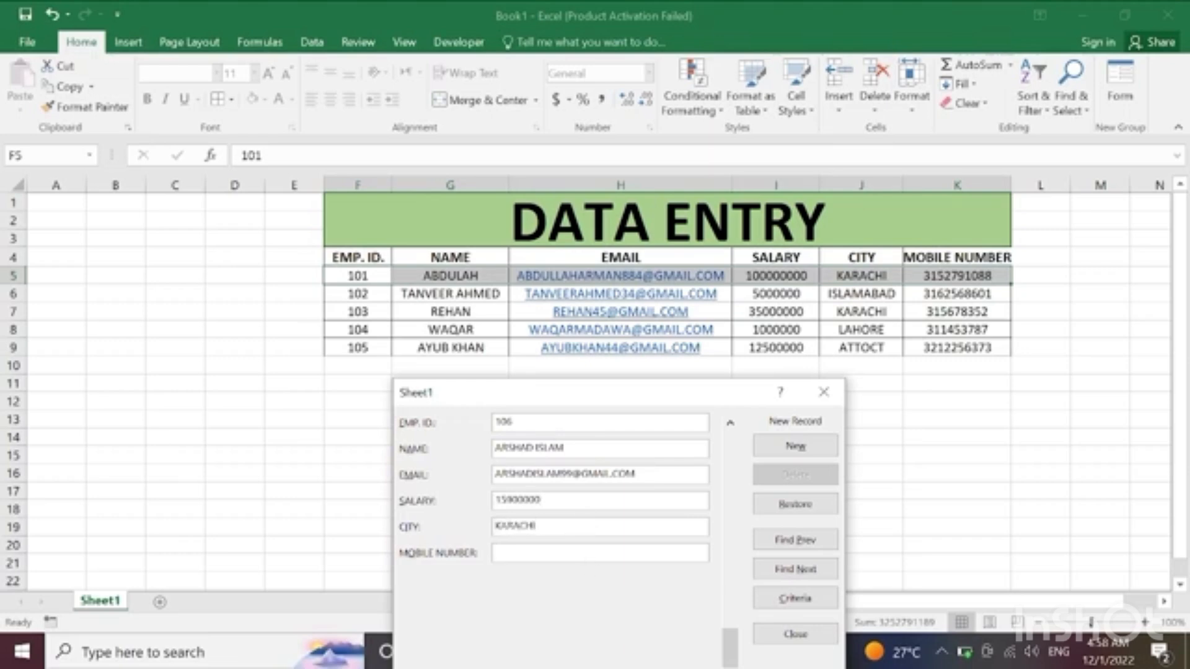
{"action": "key", "text": "Return"}
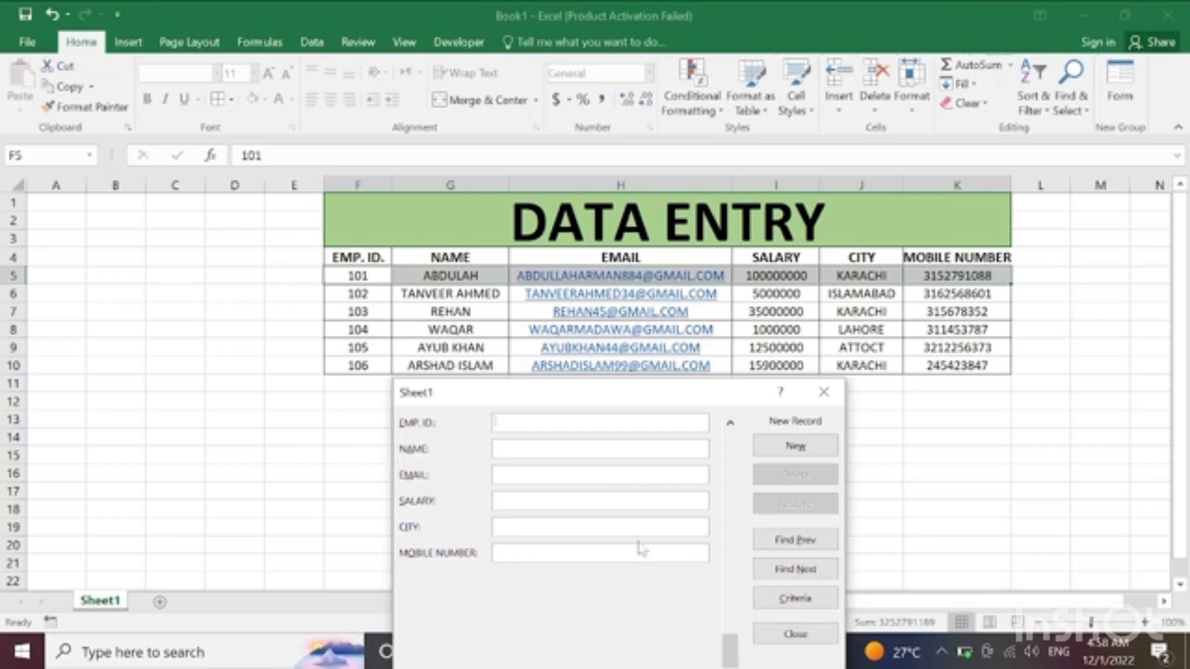
Step: Move the data form below the table and fill in the employee ID, name and e-mail address for a seventh record
{"action": "left_click_drag", "start_coordinate": [648, 408], "coordinate": [588, 444]}
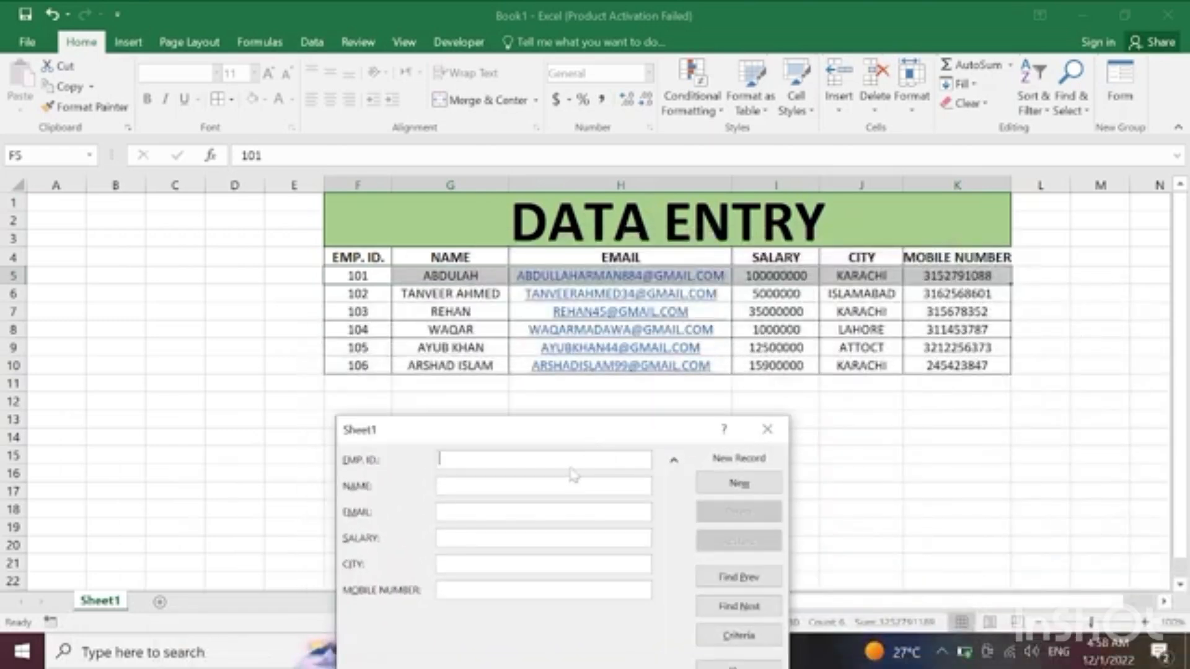
{"action": "type", "text": "107"}
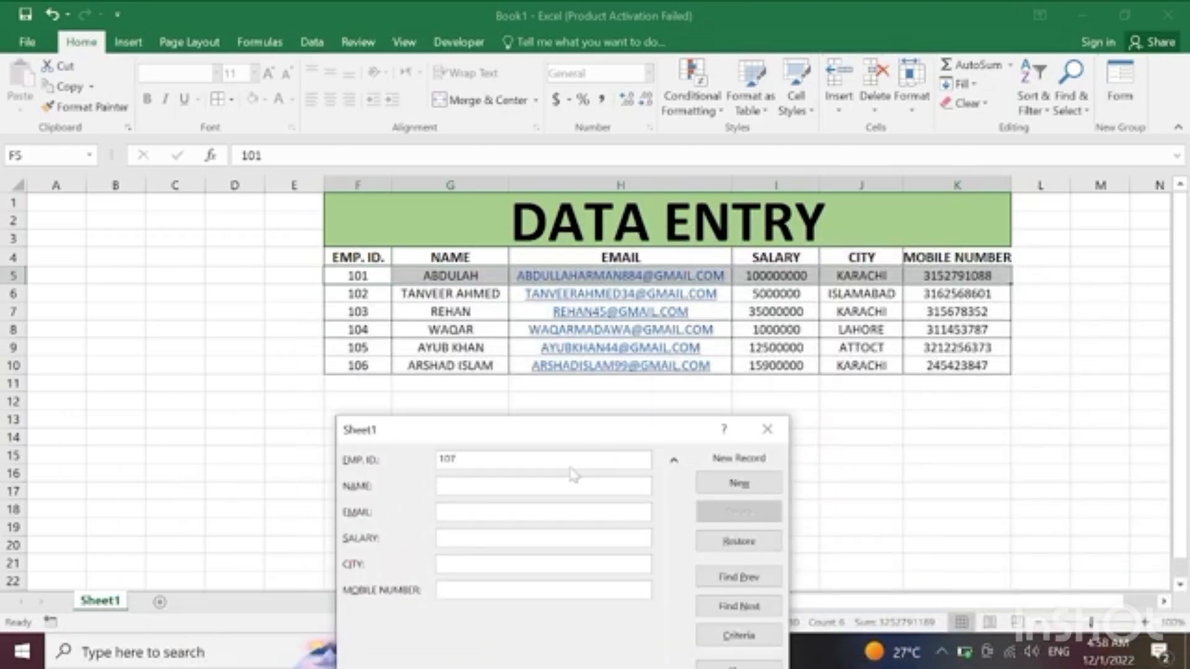
{"action": "key", "text": "Tab"}
{"action": "type", "text": "R"}
{"action": "key", "text": "Tab"}
{"action": "left_click", "coordinate": [548, 488]}
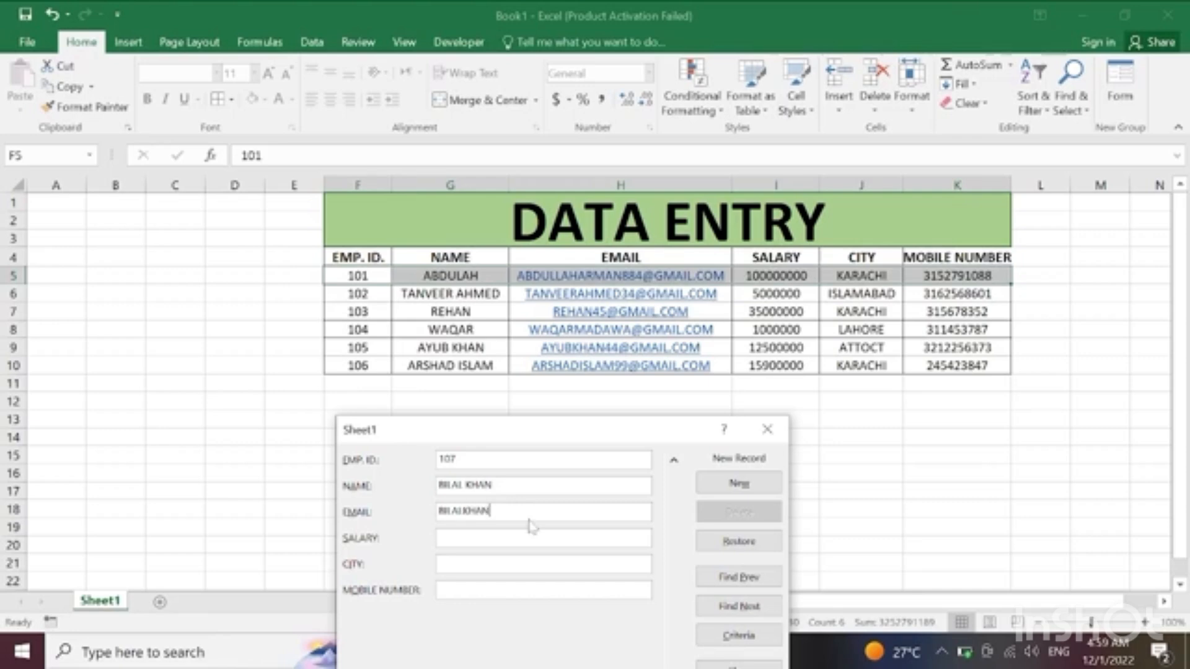
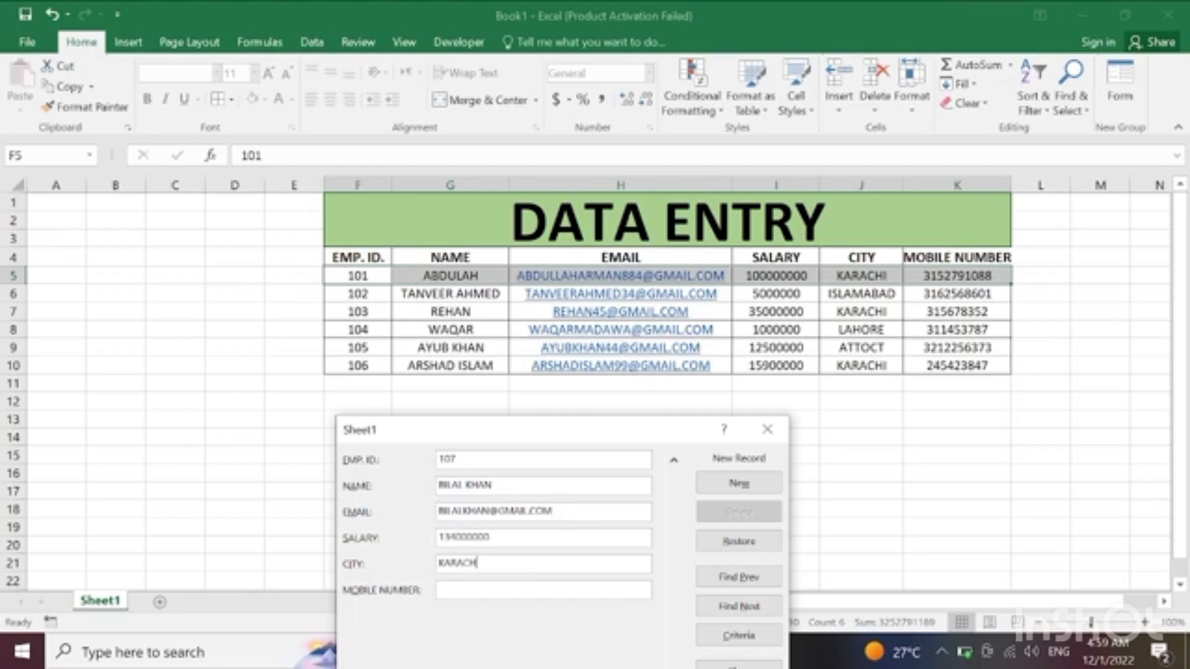
Step: Enter salary 134000000, city KARACHI and the mobile number, add the seventh record and close the data form
{"action": "key", "text": "Return"}
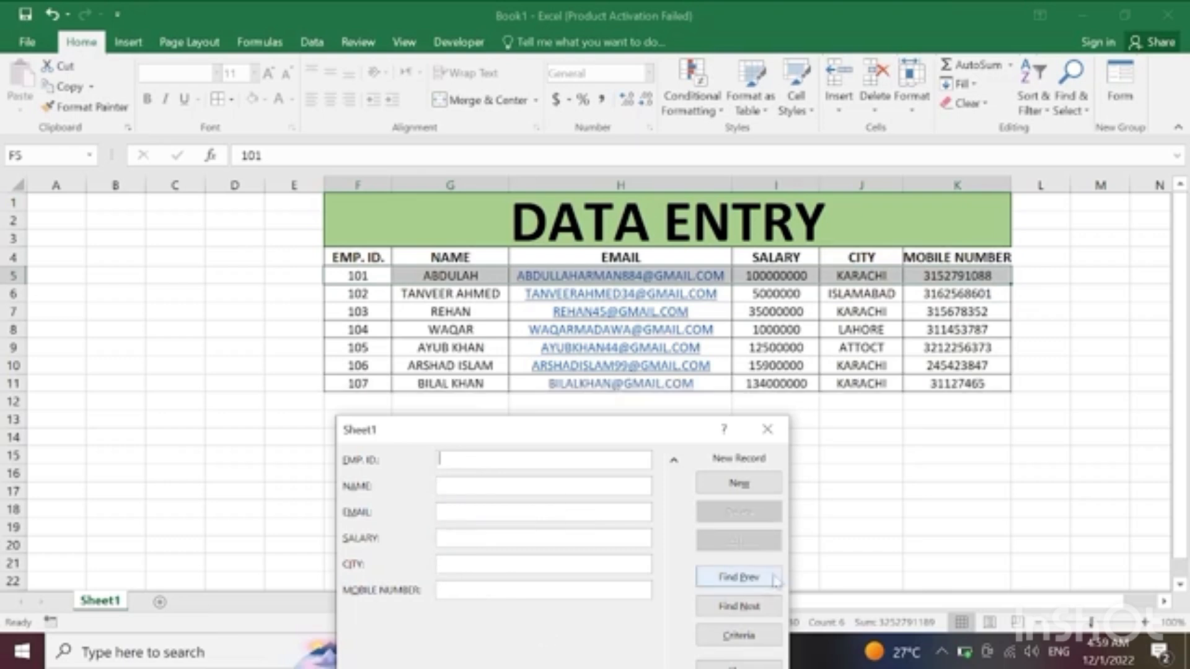
{"action": "left_click", "coordinate": [766, 430]}
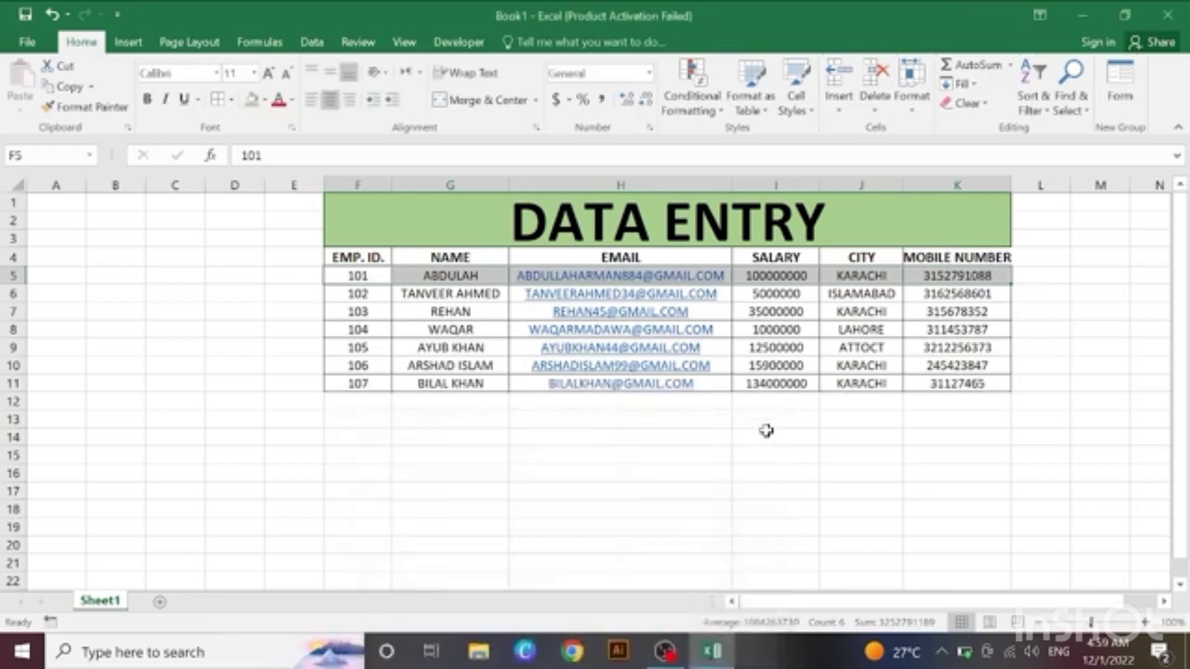
{"action": "left_click", "coordinate": [618, 489]}
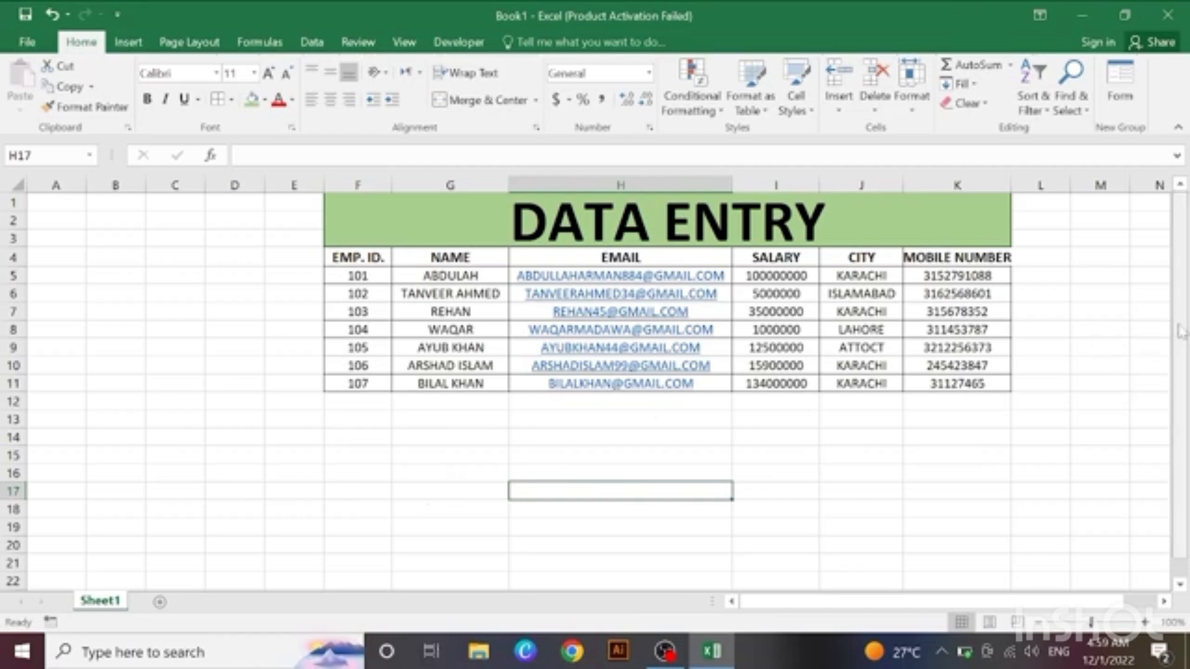
{"action": "left_click", "coordinate": [774, 503]}
{"action": "left_click_drag", "start_coordinate": [378, 442], "coordinate": [406, 464]}
{"action": "left_click", "coordinate": [404, 470]}
Step: Fill the header row F4:K4 and the employee ID cells F5:F11 with gray
{"action": "left_click_drag", "start_coordinate": [357, 263], "coordinate": [987, 258]}
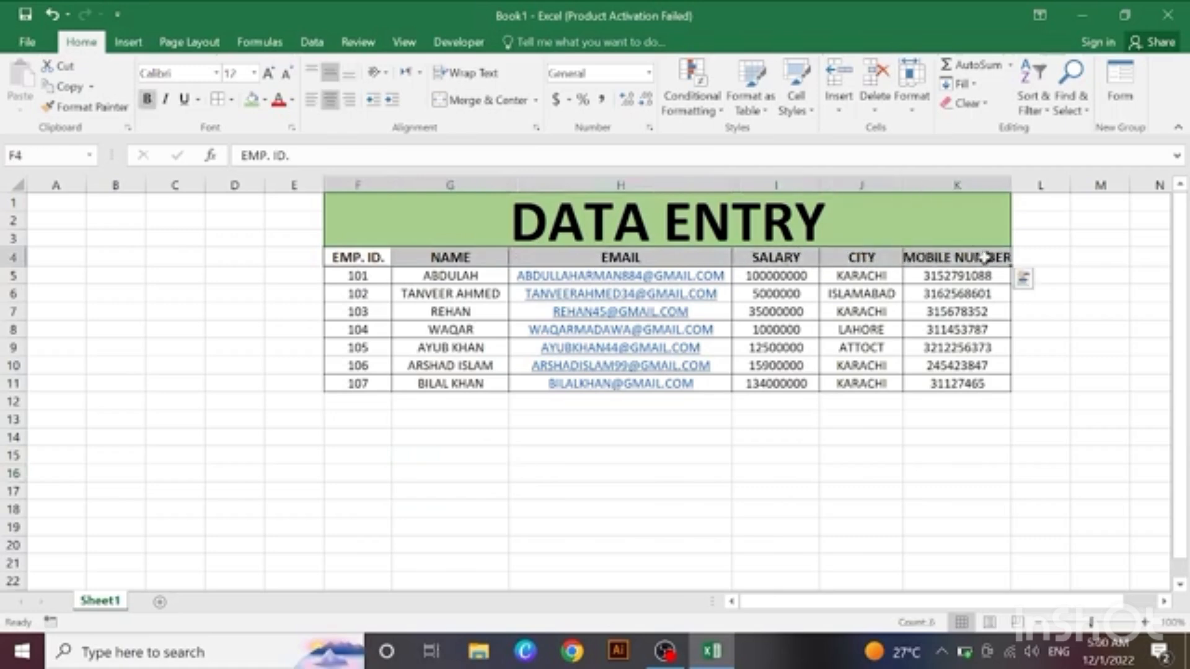
{"action": "left_click", "coordinate": [264, 101]}
{"action": "left_click", "coordinate": [286, 168]}
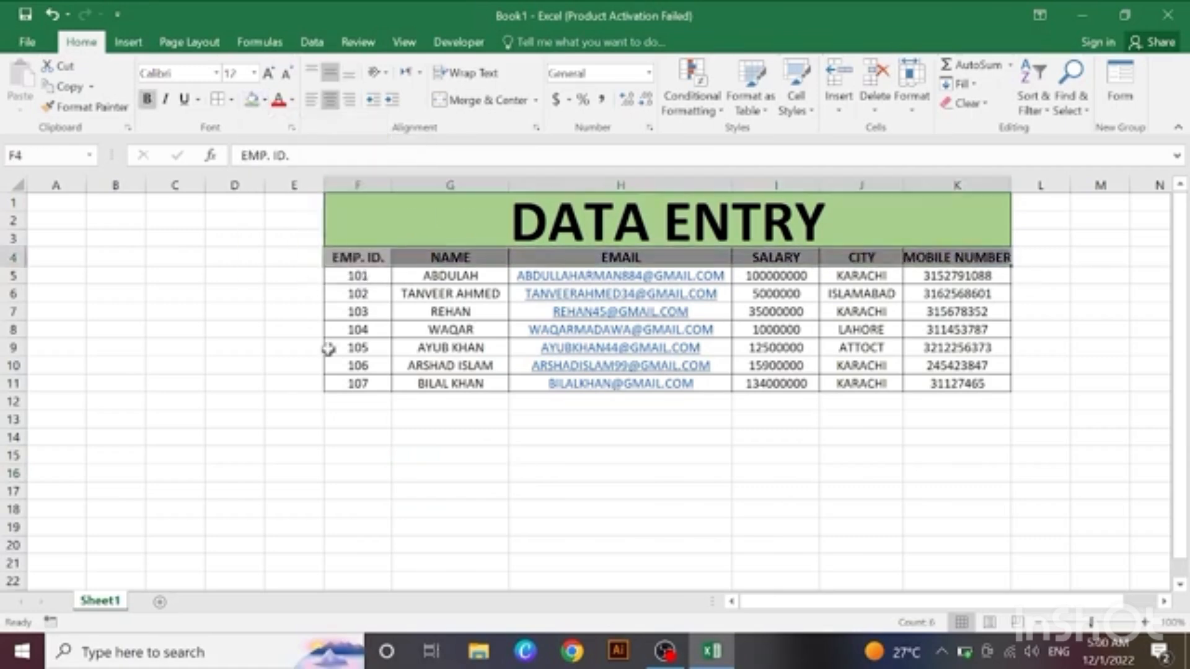
{"action": "left_click", "coordinate": [342, 329]}
{"action": "left_click_drag", "start_coordinate": [356, 276], "coordinate": [348, 385]}
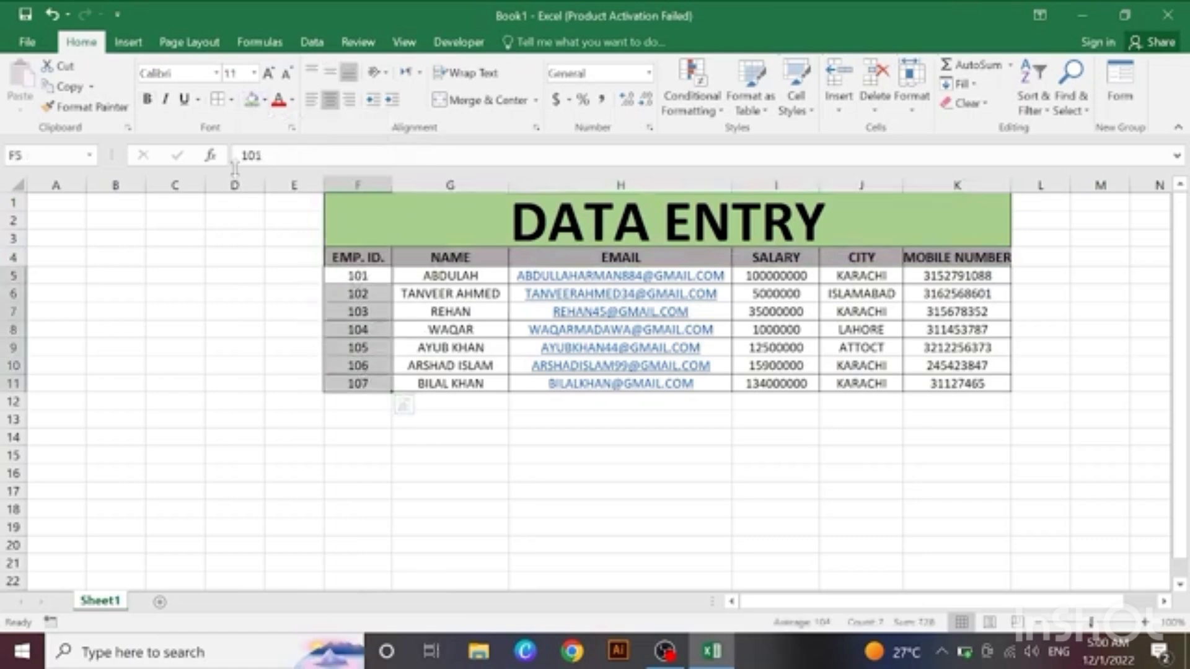
{"action": "left_click", "coordinate": [251, 99]}
{"action": "left_click", "coordinate": [254, 437]}
Step: Fill the NAME cells G5:G11 and the SALARY, CITY and MOBILE NUMBER cells I5:K11 with light blue
{"action": "left_click_drag", "start_coordinate": [438, 273], "coordinate": [477, 385]}
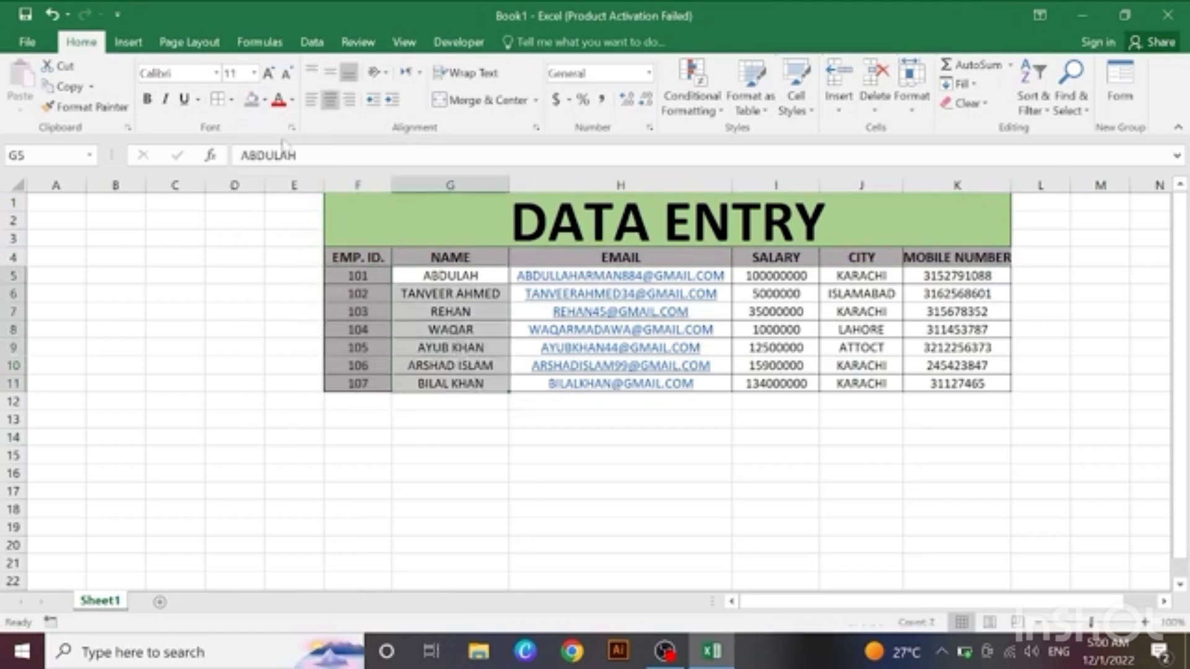
{"action": "left_click", "coordinate": [265, 99]}
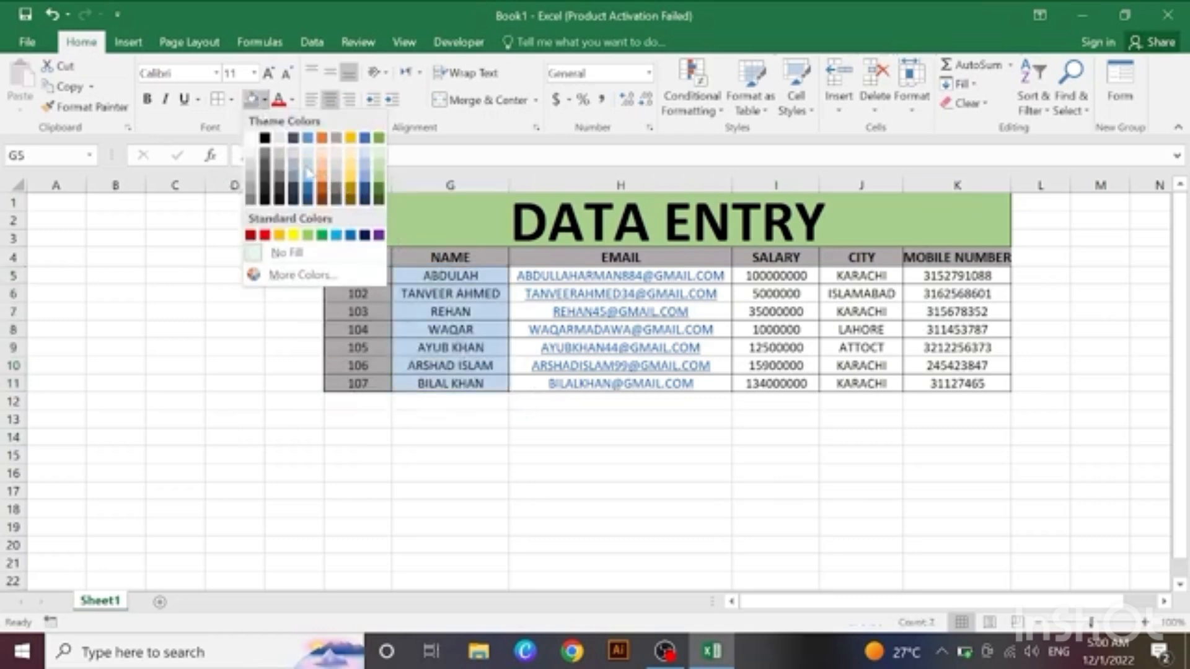
{"action": "left_click", "coordinate": [308, 174]}
{"action": "left_click_drag", "start_coordinate": [775, 276], "coordinate": [933, 379]}
{"action": "left_click", "coordinate": [252, 99]}
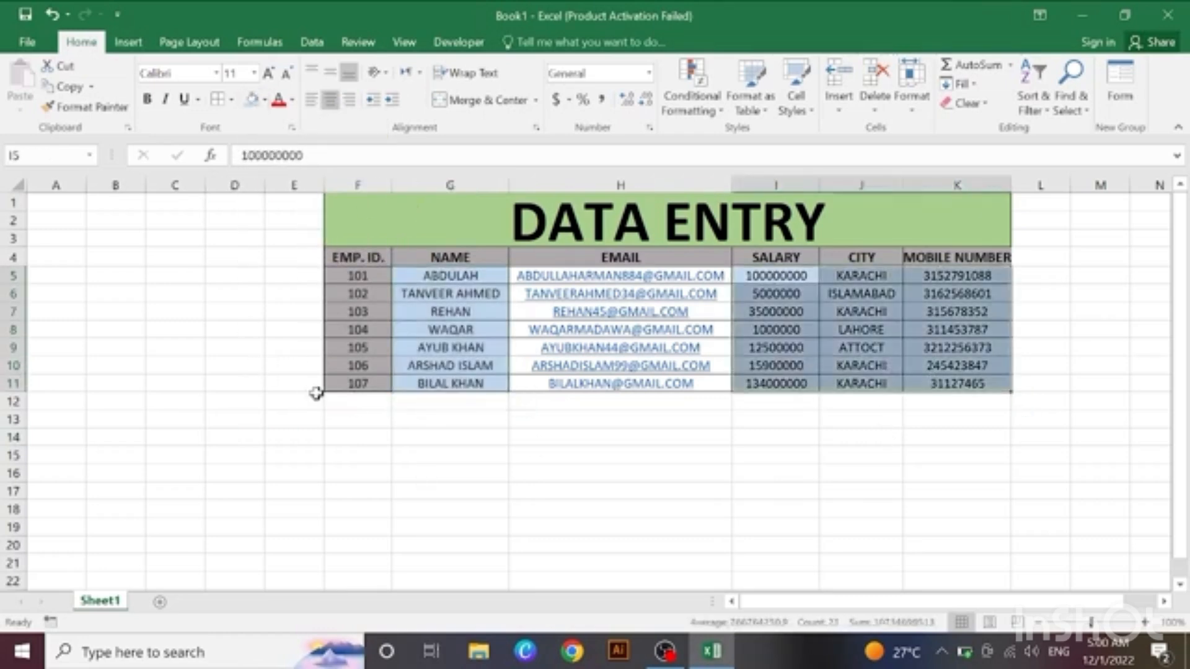
{"action": "left_click", "coordinate": [310, 393]}
{"action": "left_click", "coordinate": [552, 491]}
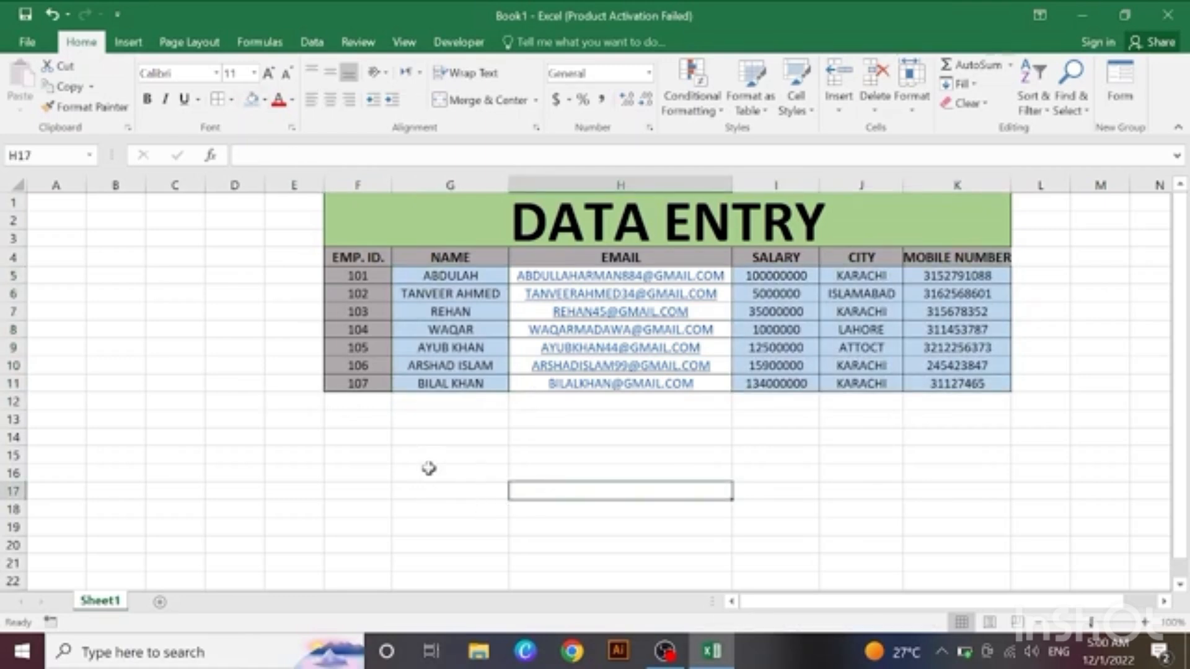